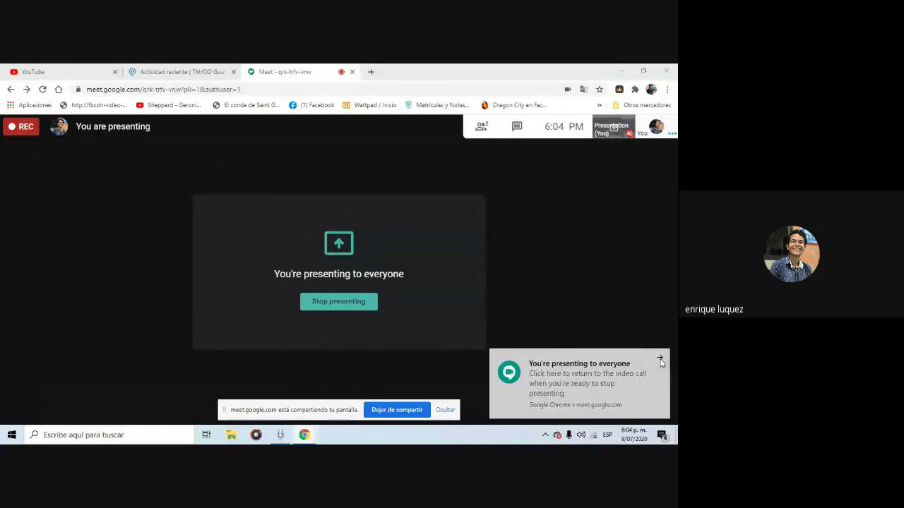
Close Chrome's 'You're presenting to everyone' notice while the Meet presentation continues
{"action": "left_click", "coordinate": [661, 358]}
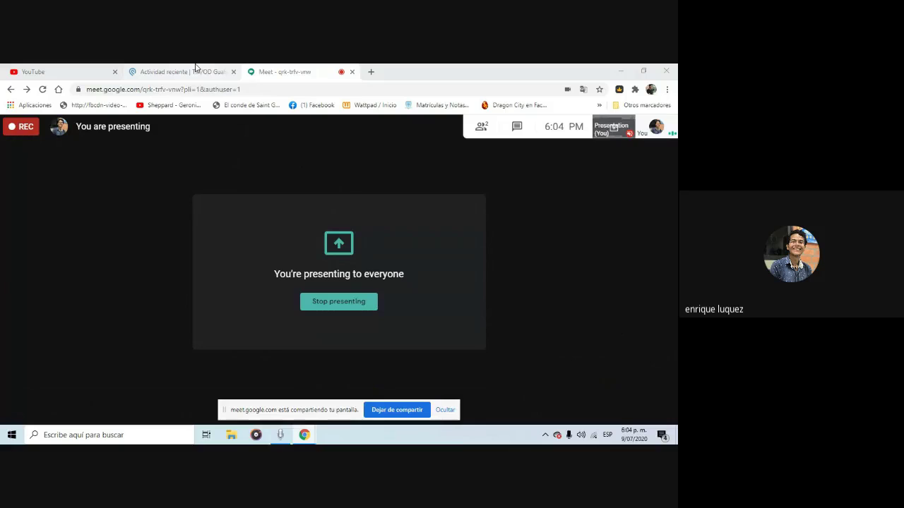
Switch to the TM/OD Guatemala Podio dashboard and scroll through its Admisiones 2020.2 widgets
{"action": "left_click", "coordinate": [195, 69]}
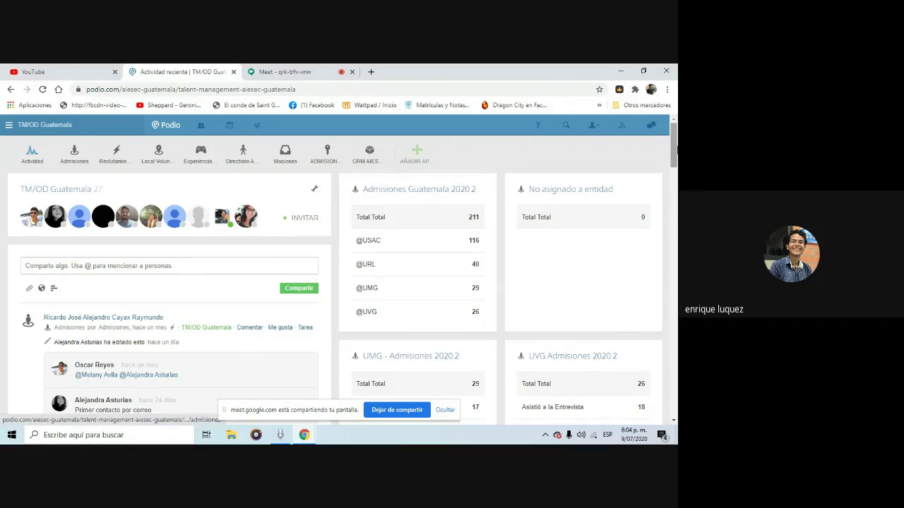
{"action": "left_click_drag", "start_coordinate": [674, 146], "coordinate": [674, 146]}
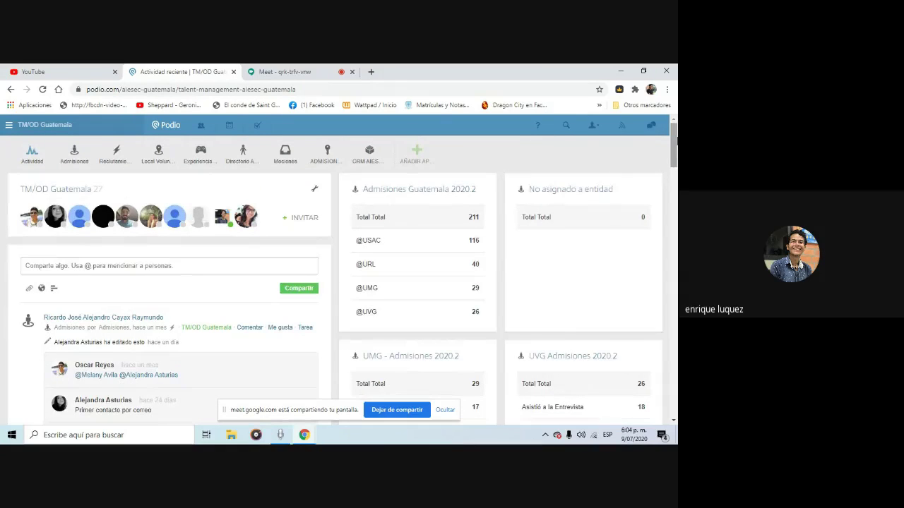
{"action": "scroll", "coordinate": [323, 155], "scroll_direction": "down", "scroll_amount": 2}
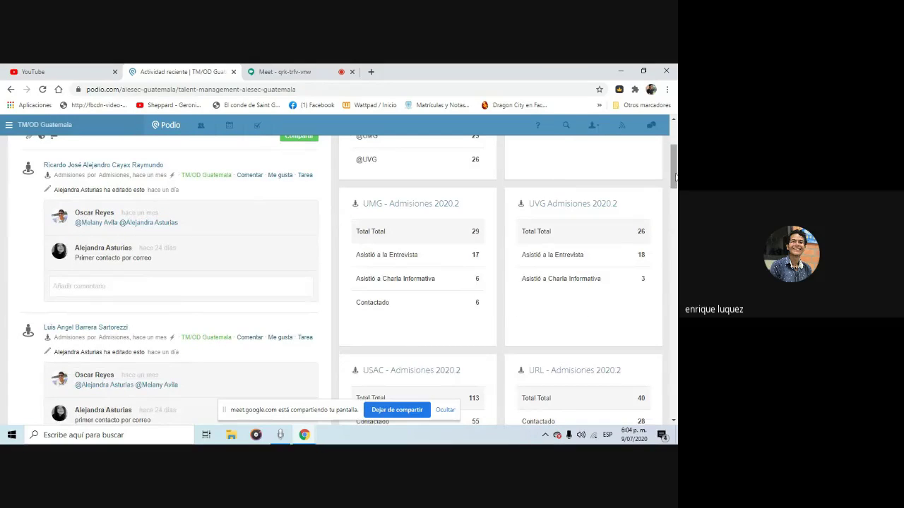
{"action": "scroll", "coordinate": [675, 167], "scroll_direction": "up", "scroll_amount": 1}
{"action": "scroll", "coordinate": [676, 166], "scroll_direction": "up", "scroll_amount": 2}
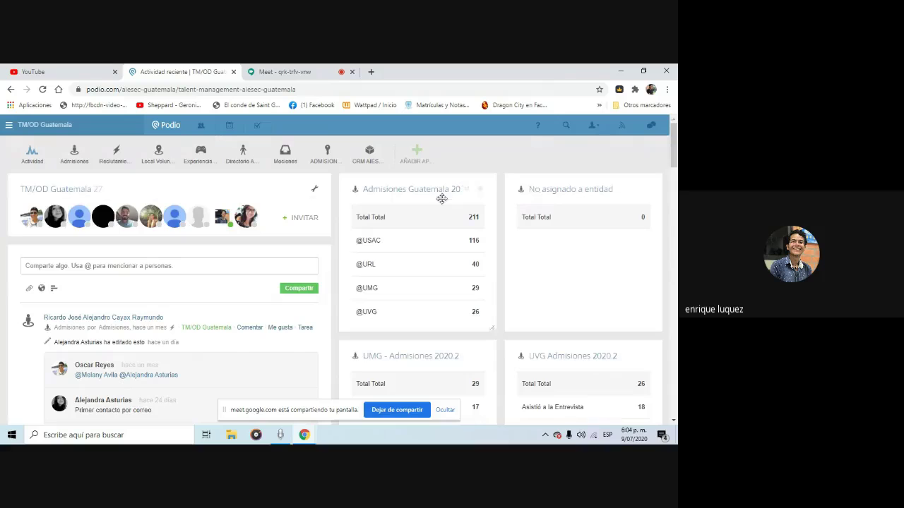
Open the empty CRM AIESEC en Guatemala app and start adding a member
{"action": "left_click", "coordinate": [371, 162]}
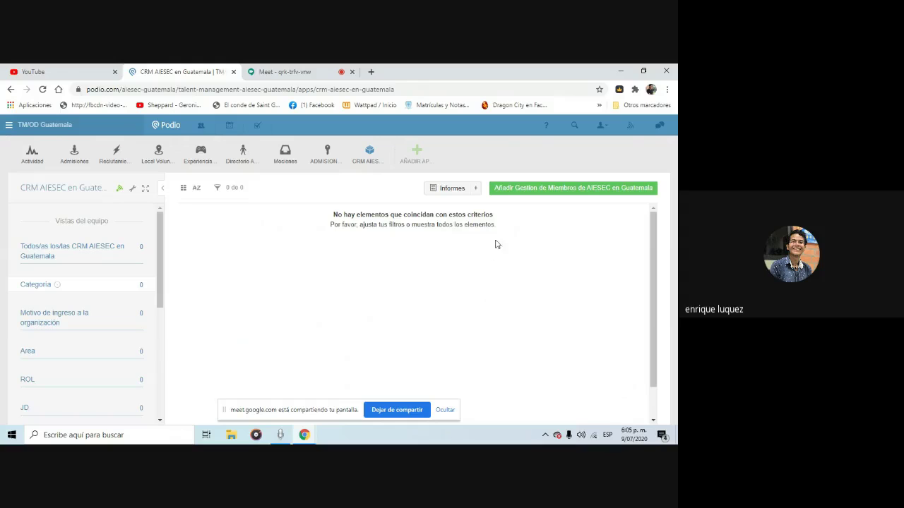
{"action": "left_click", "coordinate": [545, 194]}
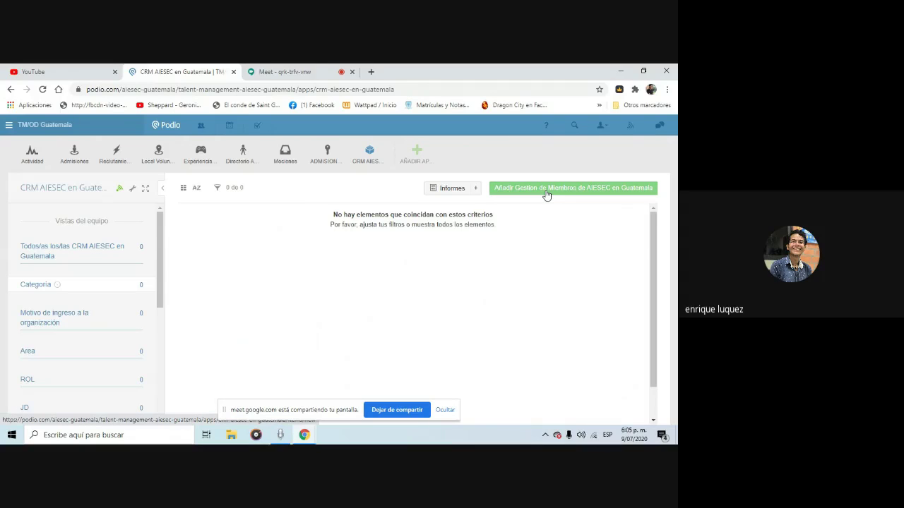
In a blank member form, enter the member's full name and set Carrera to Medicina
{"action": "left_click", "coordinate": [546, 188]}
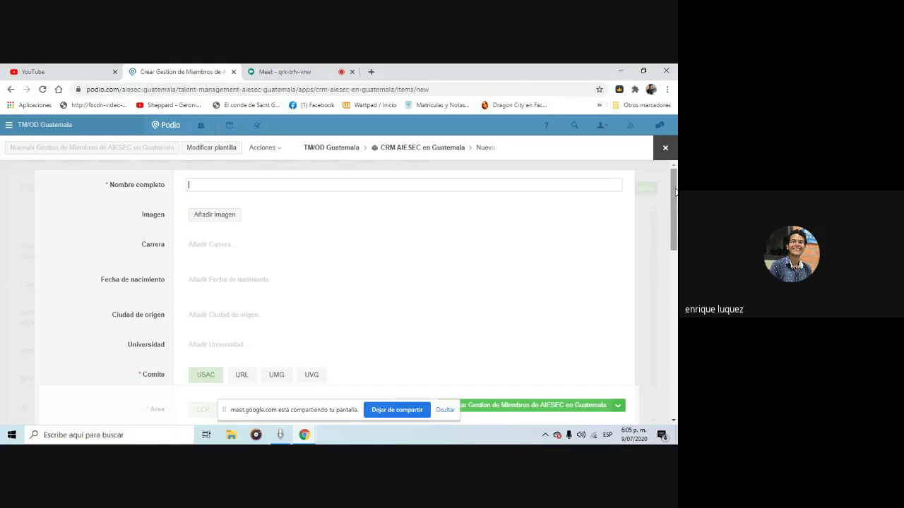
{"action": "left_click_drag", "start_coordinate": [675, 191], "coordinate": [676, 353]}
{"action": "scroll", "coordinate": [491, 193], "scroll_direction": "up", "scroll_amount": 15}
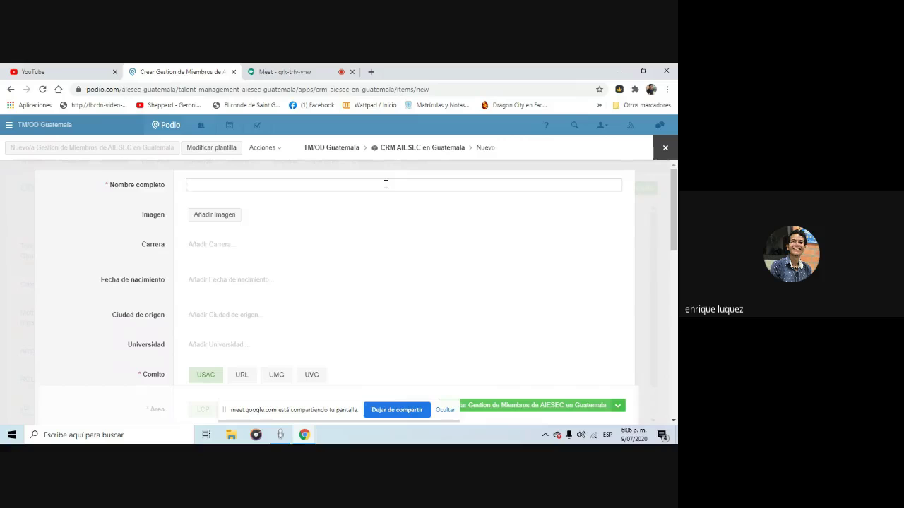
{"action": "type", "text": "Pepita Perez"}
{"action": "left_click", "coordinate": [222, 247]}
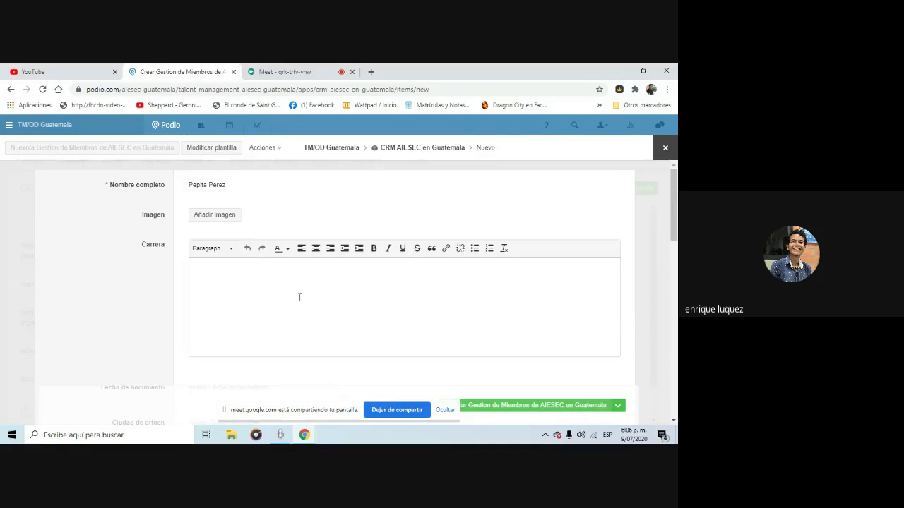
{"action": "type", "text": "Medicina"}
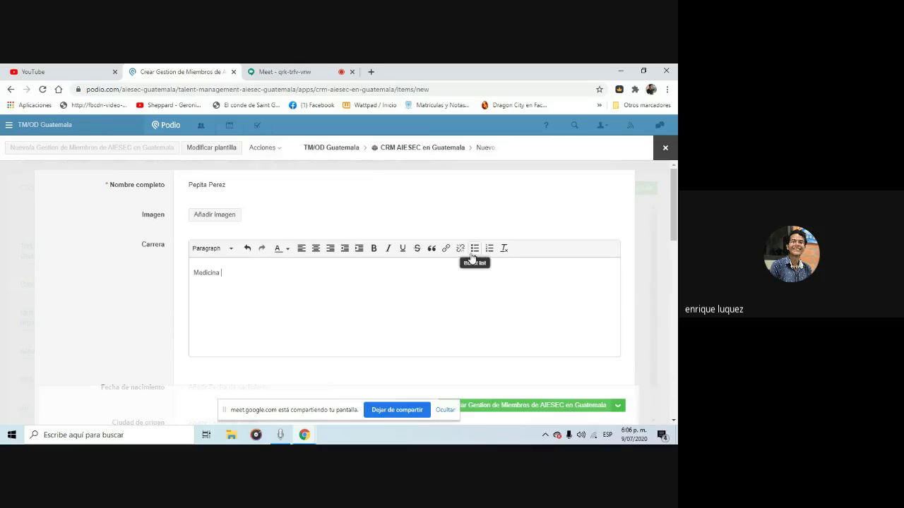
{"action": "scroll", "coordinate": [674, 187], "scroll_direction": "down", "scroll_amount": 3}
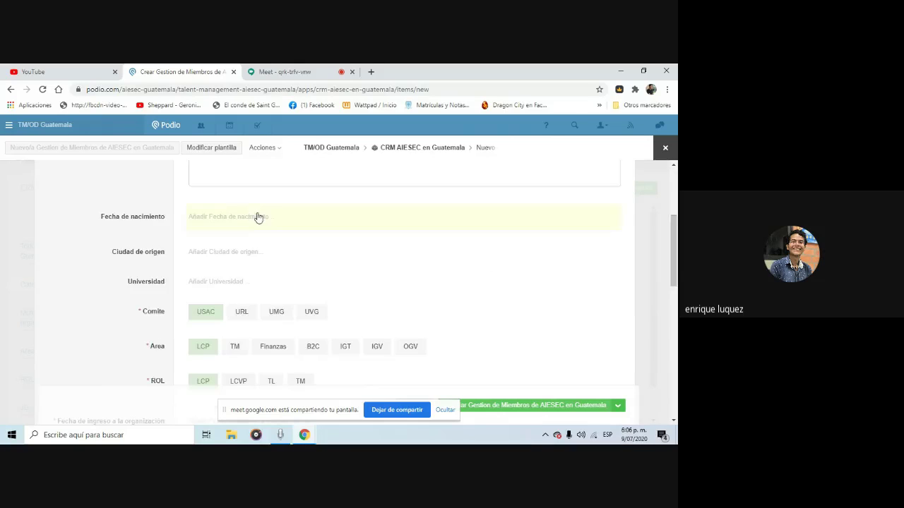
Open the Fecha de nacimiento calendar and try navigating it, typing then erasing a year
{"action": "left_click", "coordinate": [258, 216]}
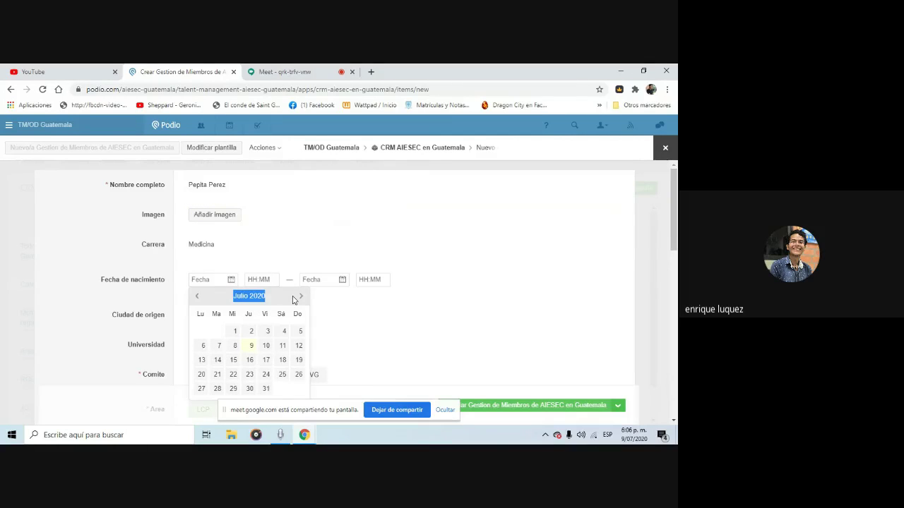
{"action": "left_click", "coordinate": [302, 297]}
{"action": "left_click", "coordinate": [301, 296]}
{"action": "left_click", "coordinate": [302, 296]}
{"action": "left_click", "coordinate": [302, 297]}
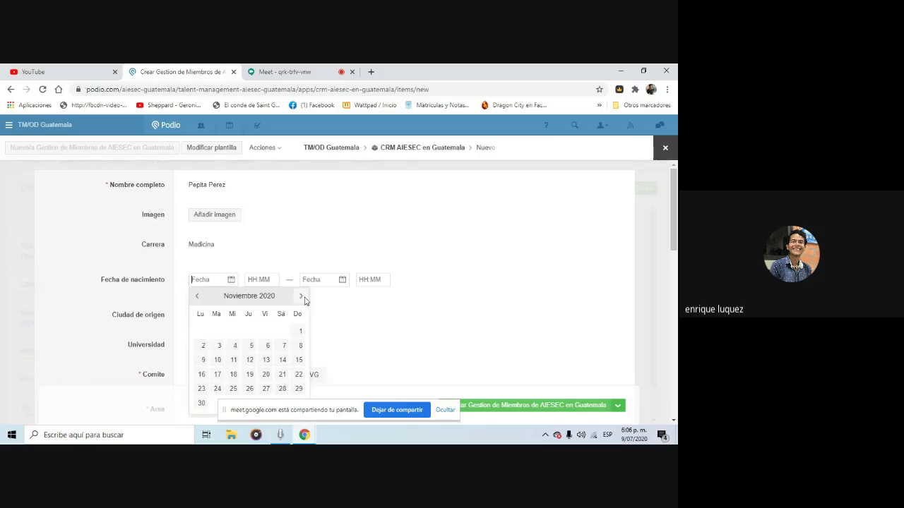
{"action": "double_click", "coordinate": [197, 296]}
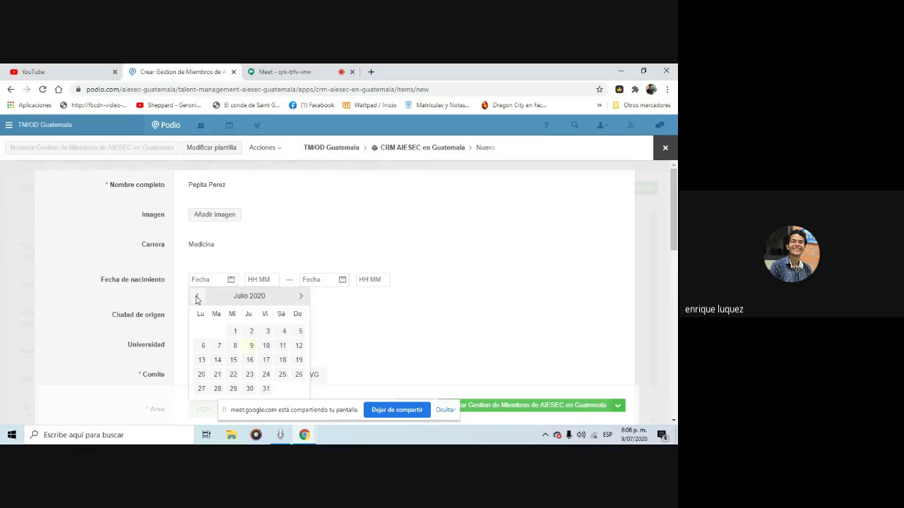
{"action": "double_click", "coordinate": [197, 296]}
{"action": "double_click", "coordinate": [197, 297]}
{"action": "double_click", "coordinate": [197, 297]}
{"action": "double_click", "coordinate": [197, 296]}
{"action": "double_click", "coordinate": [197, 297]}
{"action": "double_click", "coordinate": [197, 297]}
{"action": "left_click", "coordinate": [197, 296]}
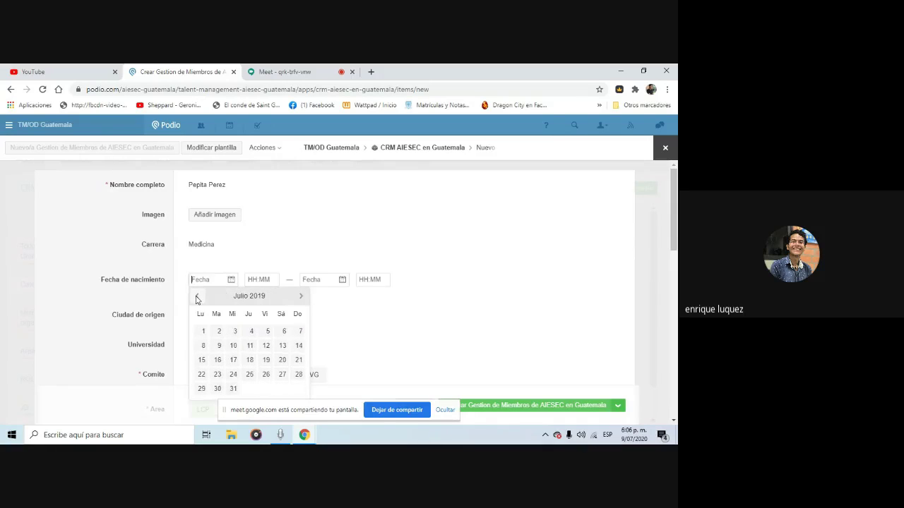
{"action": "left_click", "coordinate": [196, 297]}
{"action": "triple_click", "coordinate": [261, 295]}
{"action": "left_click", "coordinate": [261, 295]}
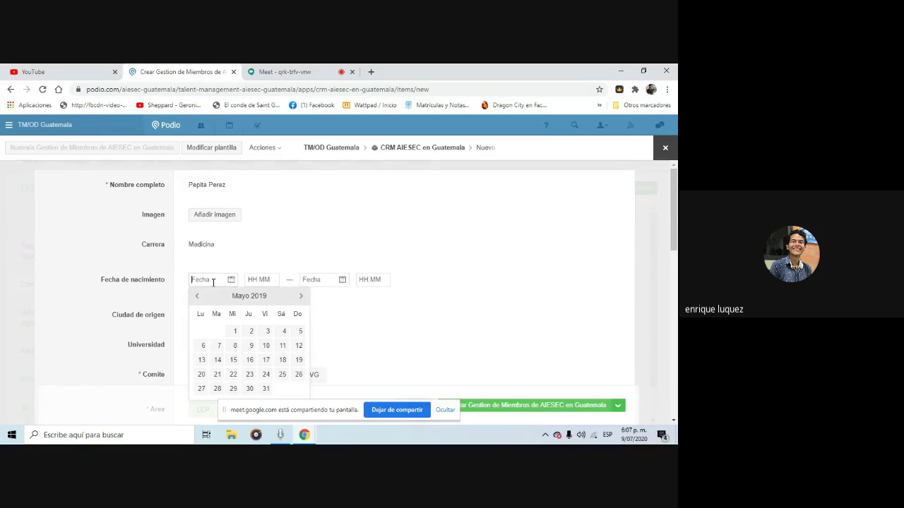
{"action": "left_click", "coordinate": [213, 281]}
{"action": "type", "text": "1999"}
{"action": "key", "text": "BackSpace"}
{"action": "key", "text": "BackSpace"}
{"action": "key", "text": "BackSpace"}
{"action": "key", "text": "BackSpace"}
Page the calendar back to April 2009 and pick day 5 as the birth date
{"action": "left_click", "coordinate": [199, 296]}
{"action": "left_click", "coordinate": [198, 297]}
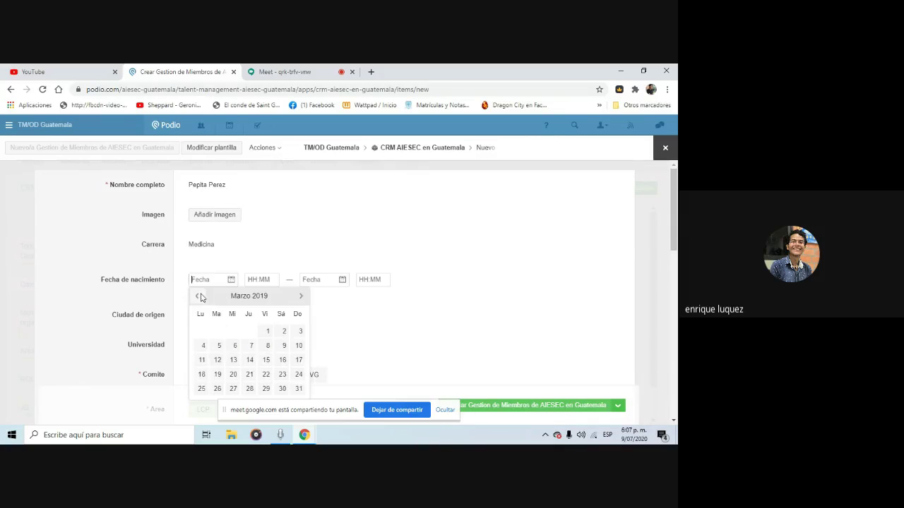
{"action": "left_click", "coordinate": [199, 296]}
{"action": "left_click", "coordinate": [199, 297]}
{"action": "double_click", "coordinate": [199, 296]}
{"action": "double_click", "coordinate": [199, 297]}
{"action": "double_click", "coordinate": [199, 297]}
{"action": "left_click", "coordinate": [199, 296]}
{"action": "double_click", "coordinate": [199, 297]}
{"action": "double_click", "coordinate": [200, 297]}
{"action": "double_click", "coordinate": [199, 297]}
{"action": "double_click", "coordinate": [199, 296]}
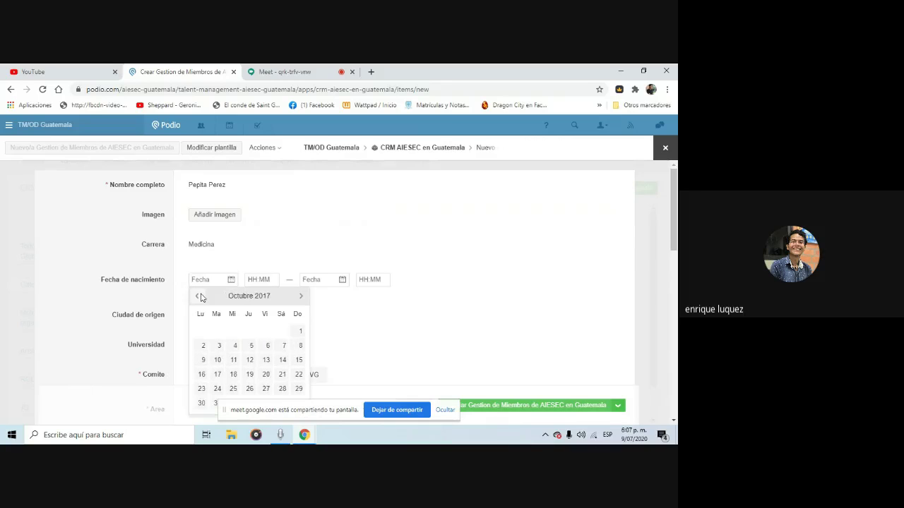
{"action": "double_click", "coordinate": [199, 297]}
{"action": "double_click", "coordinate": [199, 296]}
{"action": "double_click", "coordinate": [199, 297]}
{"action": "double_click", "coordinate": [199, 297]}
{"action": "double_click", "coordinate": [199, 297]}
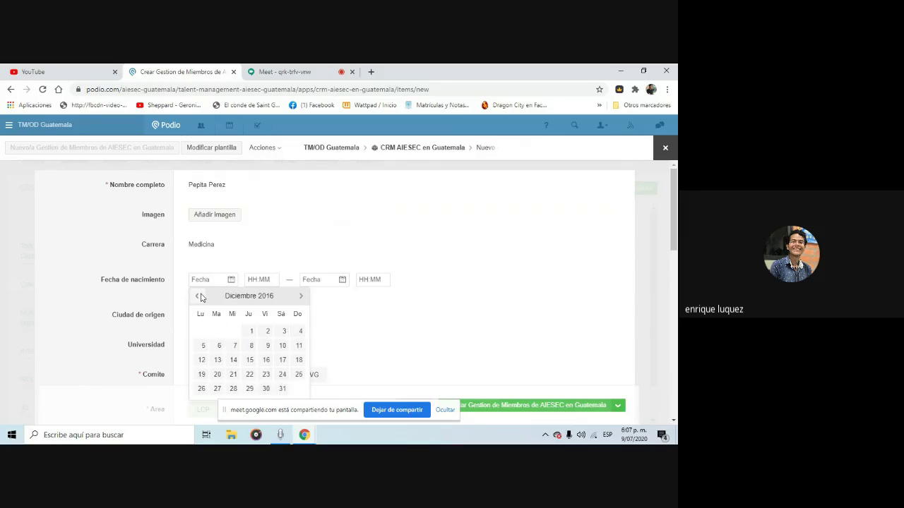
{"action": "double_click", "coordinate": [200, 296]}
{"action": "double_click", "coordinate": [199, 296]}
{"action": "double_click", "coordinate": [199, 297]}
{"action": "double_click", "coordinate": [199, 296]}
{"action": "double_click", "coordinate": [199, 297]}
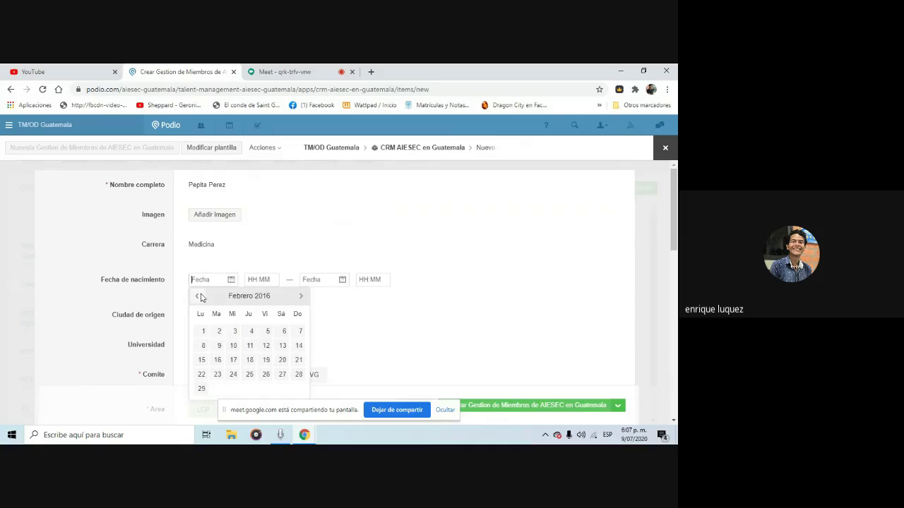
{"action": "double_click", "coordinate": [199, 296]}
{"action": "double_click", "coordinate": [200, 296]}
{"action": "double_click", "coordinate": [199, 297]}
{"action": "double_click", "coordinate": [199, 296]}
{"action": "double_click", "coordinate": [199, 296]}
{"action": "double_click", "coordinate": [199, 297]}
{"action": "double_click", "coordinate": [199, 296]}
{"action": "double_click", "coordinate": [199, 296]}
{"action": "double_click", "coordinate": [199, 297]}
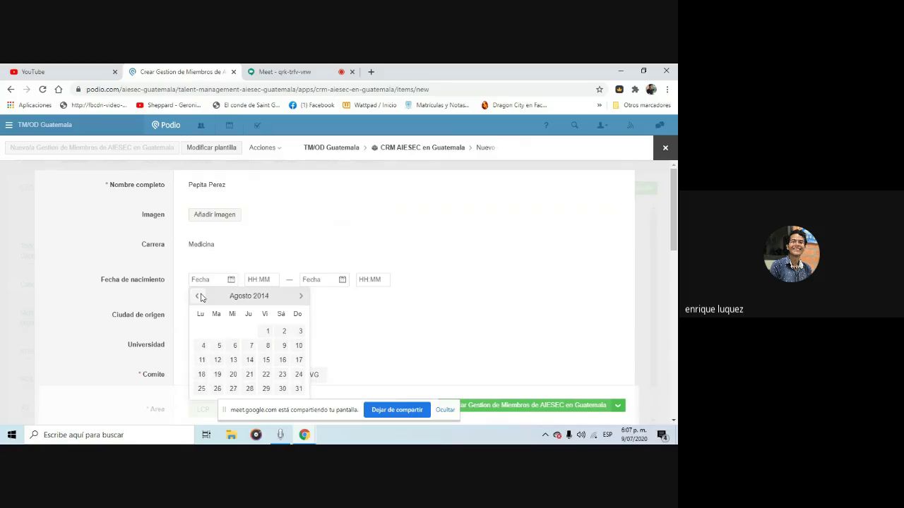
{"action": "double_click", "coordinate": [199, 296]}
{"action": "double_click", "coordinate": [199, 296]}
{"action": "double_click", "coordinate": [199, 297]}
{"action": "double_click", "coordinate": [199, 297]}
{"action": "double_click", "coordinate": [199, 296]}
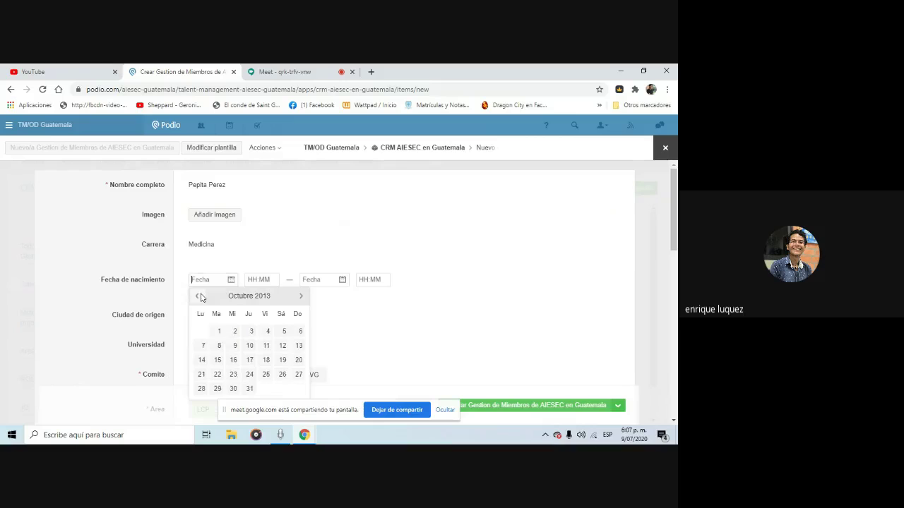
{"action": "double_click", "coordinate": [199, 296]}
{"action": "double_click", "coordinate": [199, 297]}
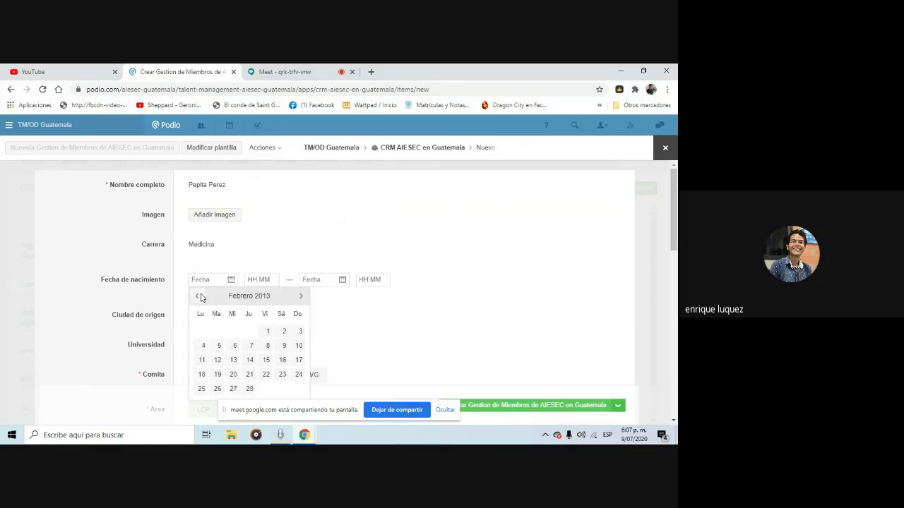
{"action": "double_click", "coordinate": [199, 297]}
{"action": "double_click", "coordinate": [199, 296]}
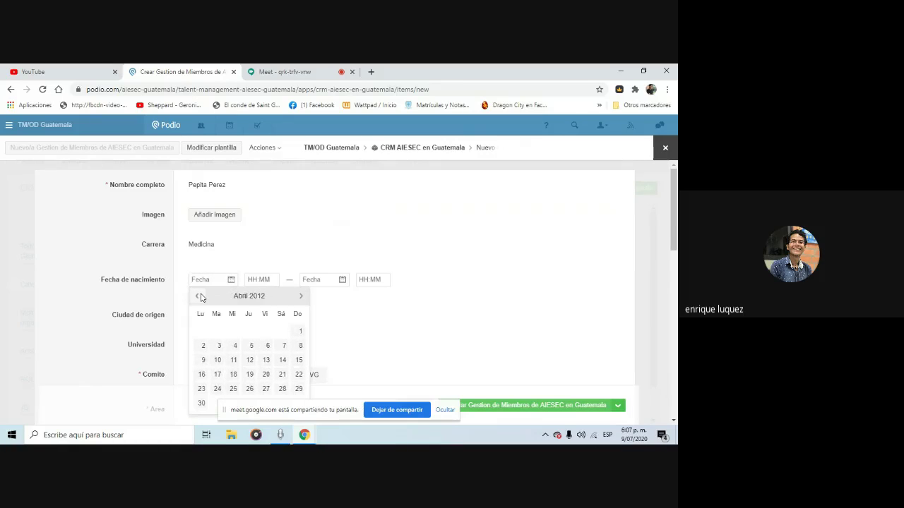
{"action": "double_click", "coordinate": [199, 296]}
{"action": "double_click", "coordinate": [199, 296]}
{"action": "left_click", "coordinate": [199, 297]}
{"action": "double_click", "coordinate": [199, 297]}
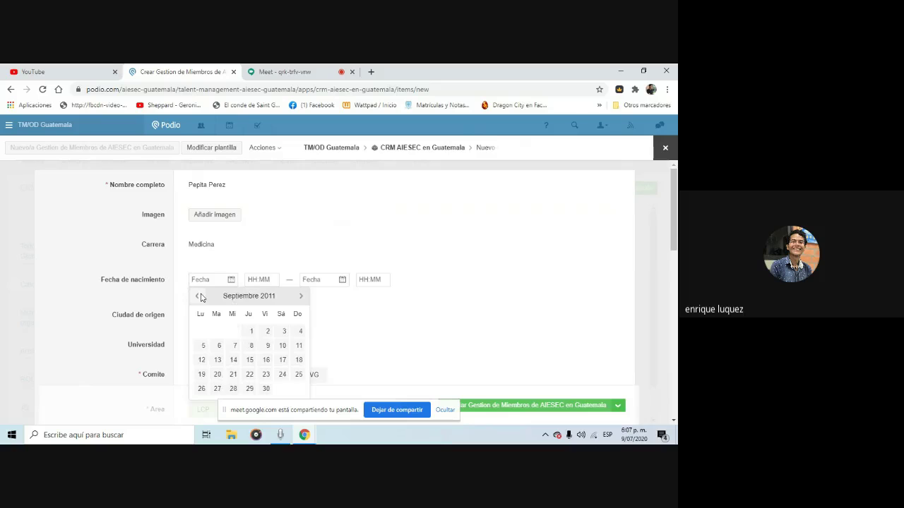
{"action": "double_click", "coordinate": [199, 296]}
{"action": "double_click", "coordinate": [199, 296]}
{"action": "double_click", "coordinate": [199, 297]}
{"action": "double_click", "coordinate": [199, 296]}
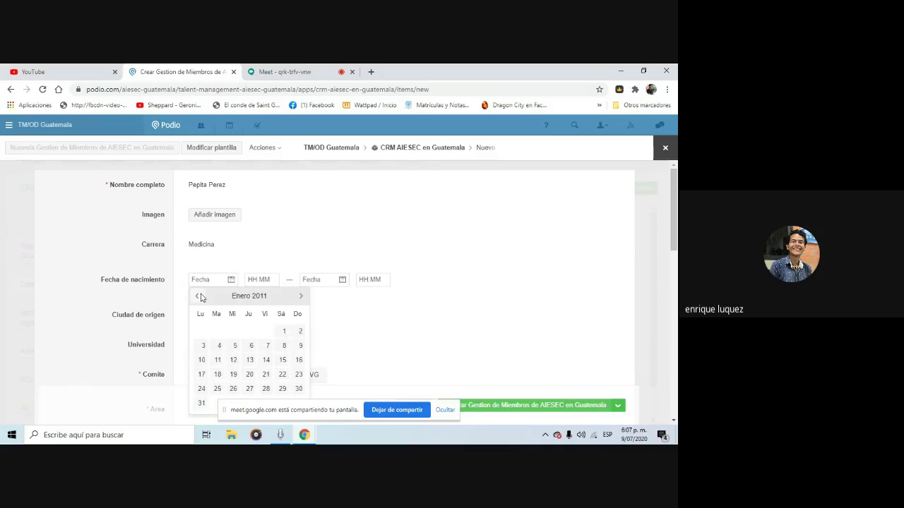
{"action": "double_click", "coordinate": [199, 296]}
{"action": "double_click", "coordinate": [199, 297]}
{"action": "double_click", "coordinate": [199, 297]}
{"action": "double_click", "coordinate": [199, 296]}
{"action": "double_click", "coordinate": [199, 297]}
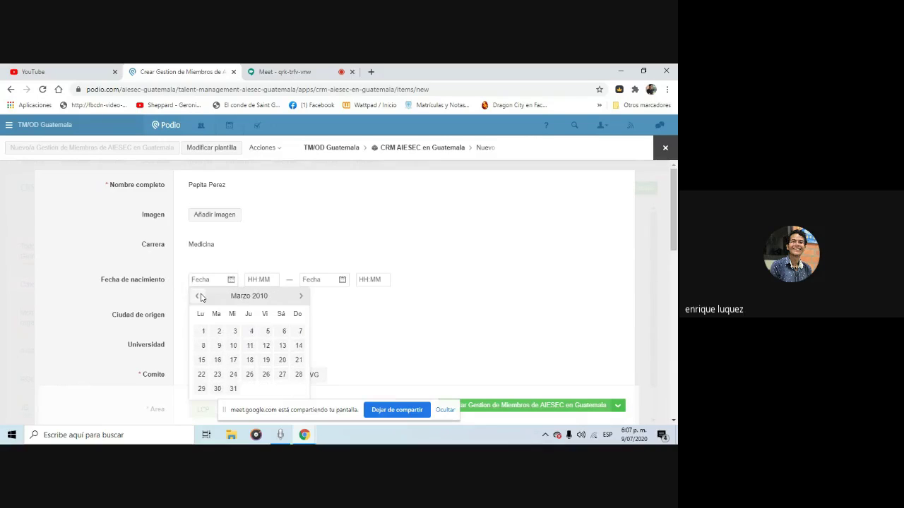
{"action": "double_click", "coordinate": [200, 296]}
{"action": "double_click", "coordinate": [199, 297]}
{"action": "double_click", "coordinate": [199, 297]}
{"action": "double_click", "coordinate": [199, 297]}
{"action": "double_click", "coordinate": [200, 296]}
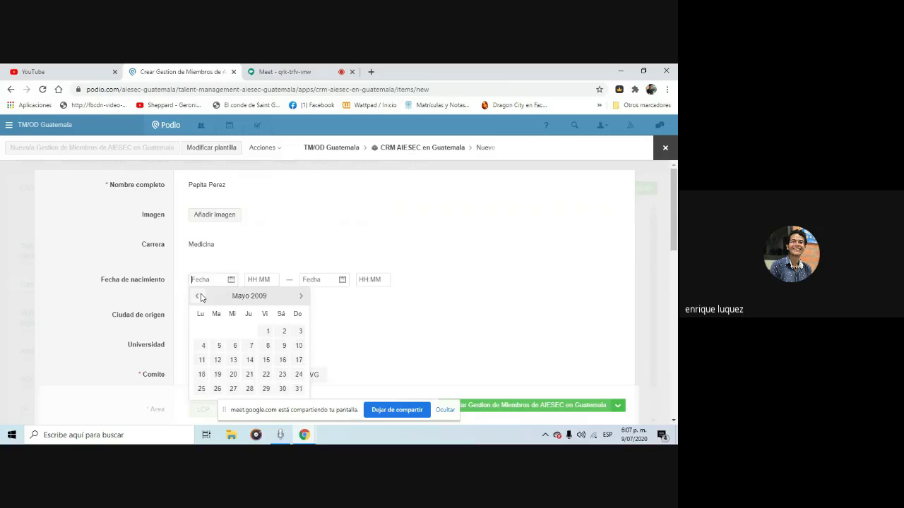
{"action": "left_click", "coordinate": [199, 296]}
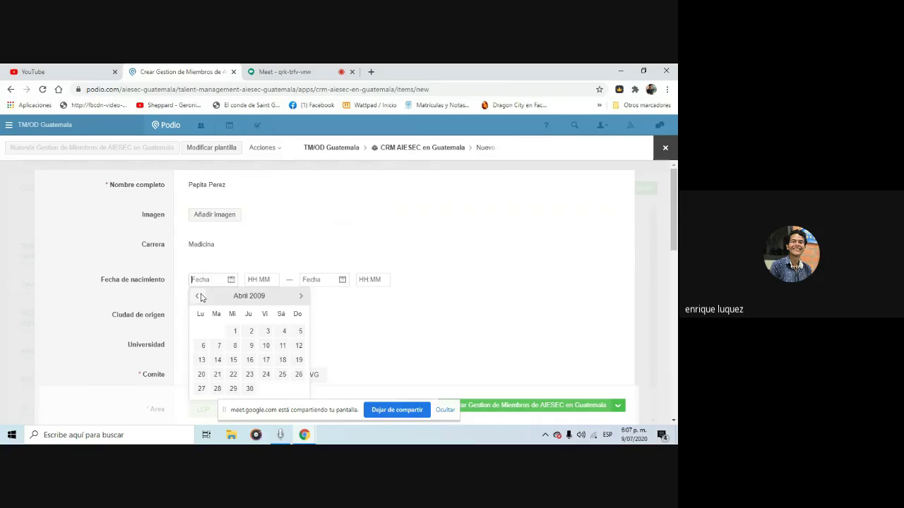
{"action": "left_click", "coordinate": [301, 333]}
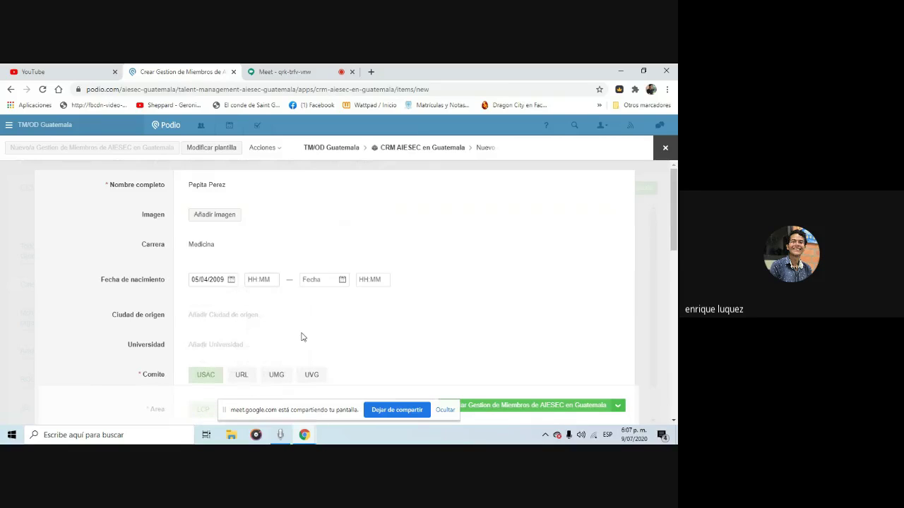
Enter Tecpan as the home city and Universidad San carlos as the university
{"action": "left_click_drag", "start_coordinate": [674, 209], "coordinate": [674, 233]}
{"action": "left_click", "coordinate": [223, 209]}
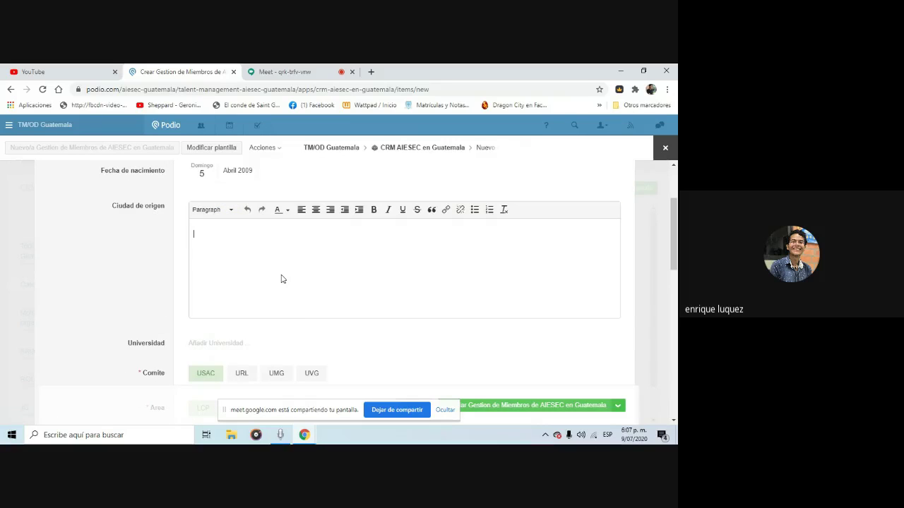
{"action": "type", "text": "Tecpan"}
{"action": "left_click", "coordinate": [214, 346]}
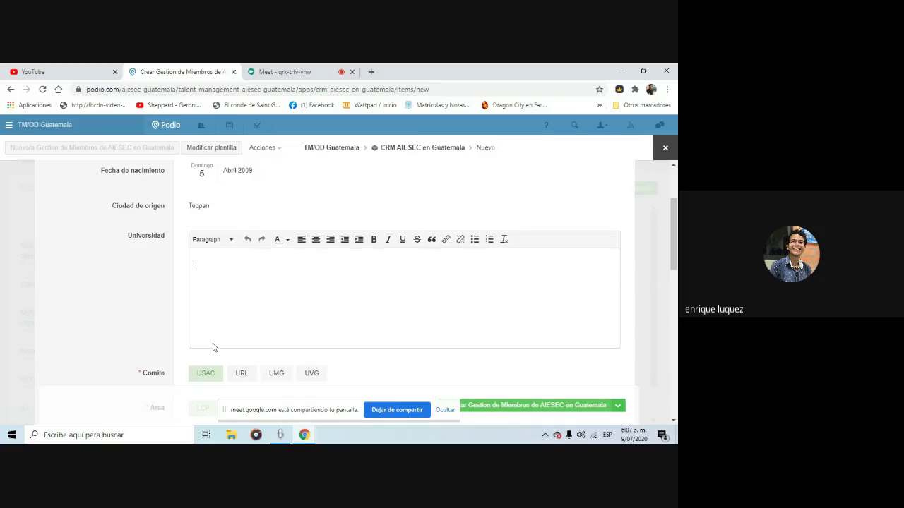
{"action": "type", "text": "Universidad San carlos"}
Set the member's area to Finanzas and role to TL
{"action": "scroll", "coordinate": [674, 262], "scroll_direction": "down", "scroll_amount": 3}
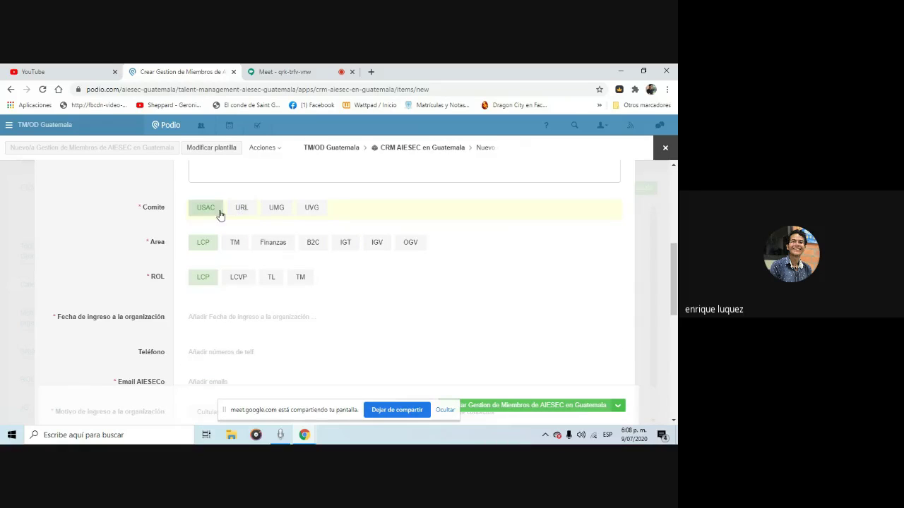
{"action": "scroll", "coordinate": [226, 240], "scroll_direction": "up", "scroll_amount": 2}
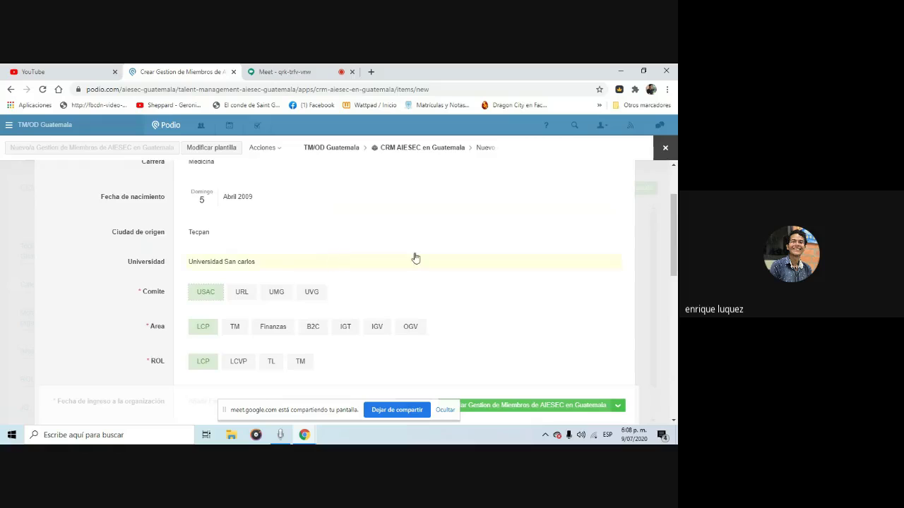
{"action": "scroll", "coordinate": [650, 266], "scroll_direction": "down", "scroll_amount": 2}
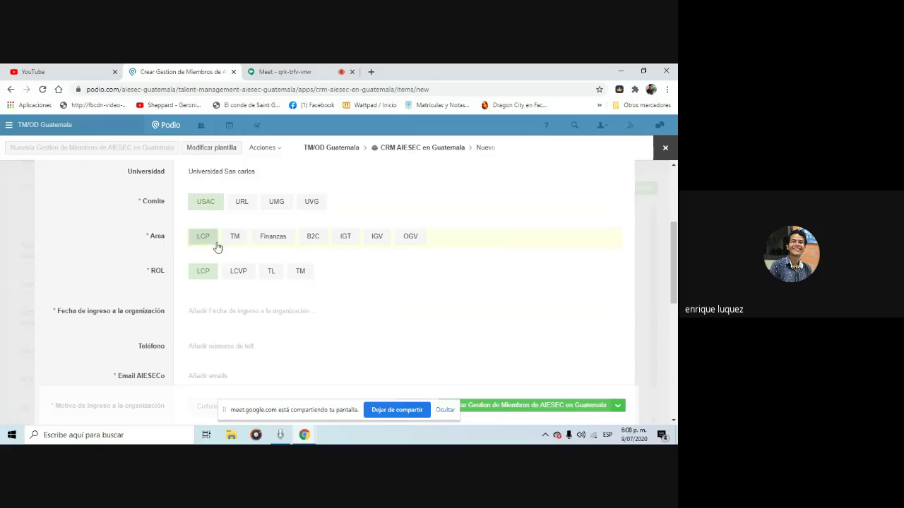
{"action": "left_click", "coordinate": [274, 247]}
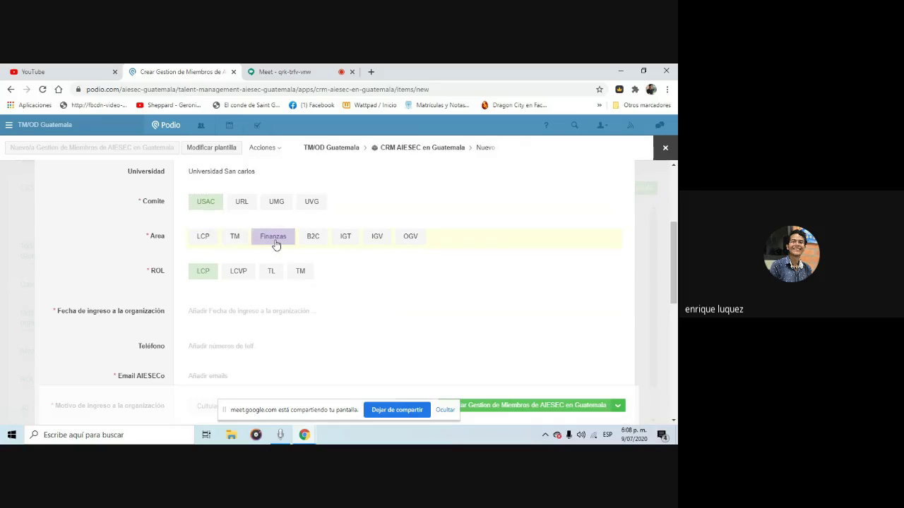
{"action": "left_click", "coordinate": [268, 273]}
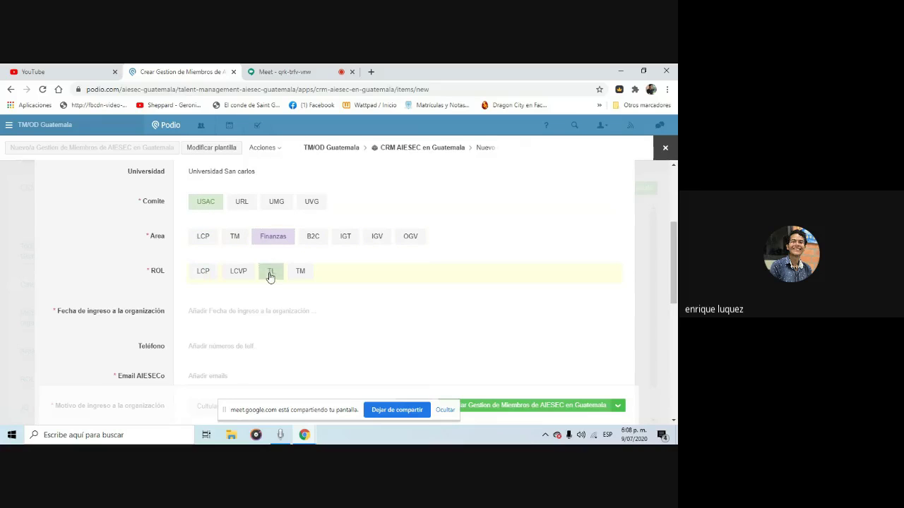
Set Fecha de ingreso to 1 July 2020
{"action": "left_click", "coordinate": [208, 311]}
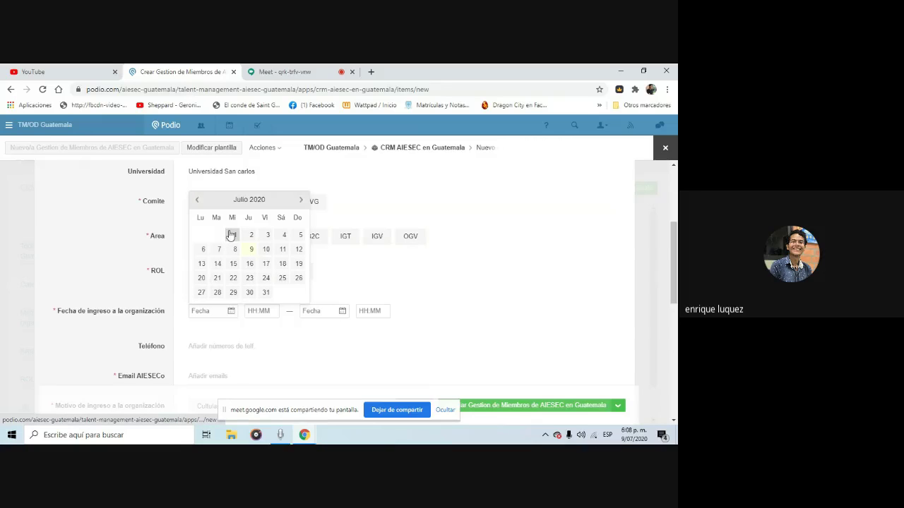
{"action": "left_click", "coordinate": [235, 234]}
{"action": "left_click_drag", "start_coordinate": [674, 263], "coordinate": [674, 291]}
{"action": "scroll", "coordinate": [204, 244], "scroll_direction": "down", "scroll_amount": 1}
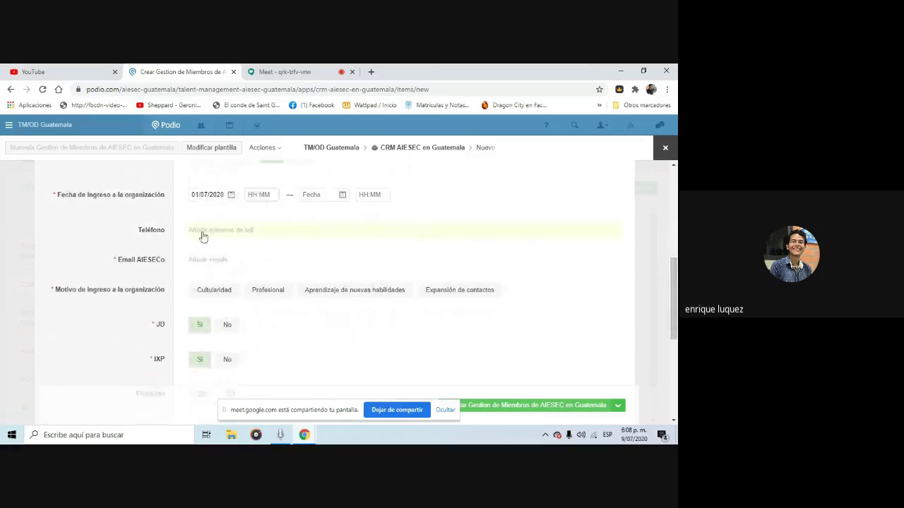
{"action": "left_click", "coordinate": [202, 234]}
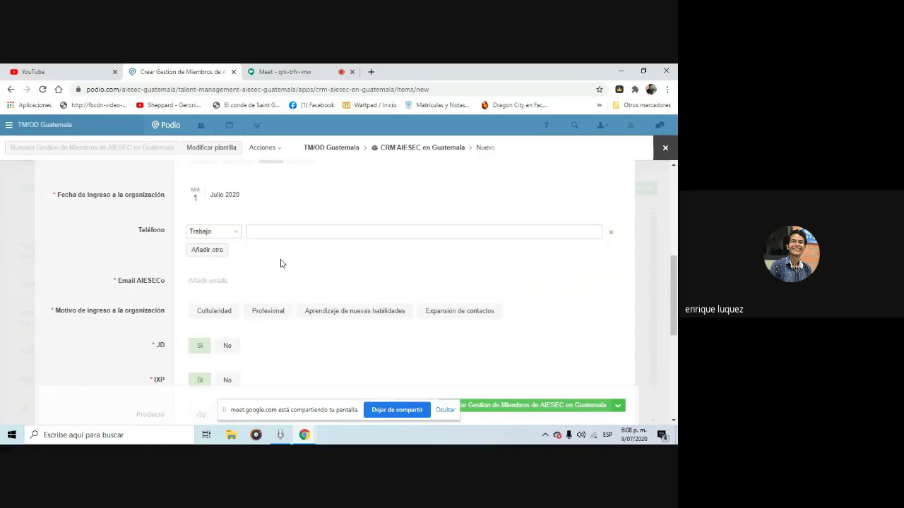
Enter the member's AIESEC e-mail address in Email AIESECo, correcting the domain typos
{"action": "left_click", "coordinate": [221, 281]}
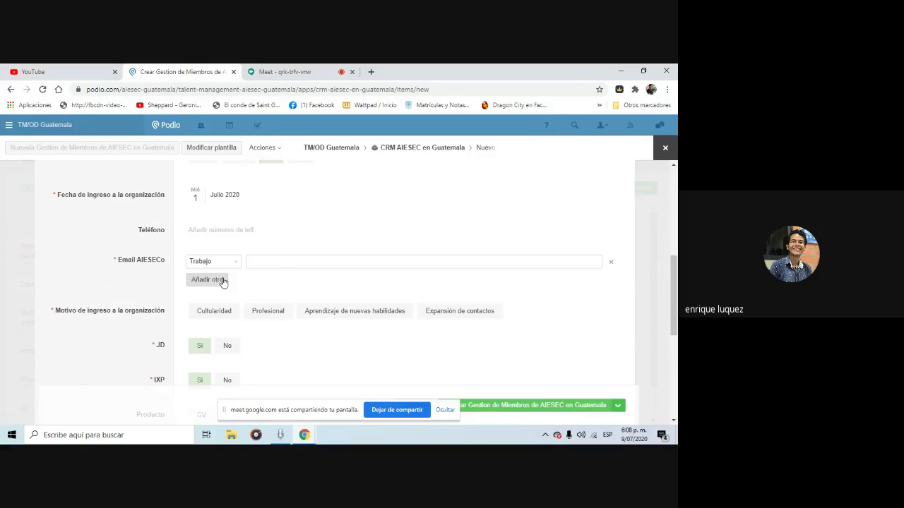
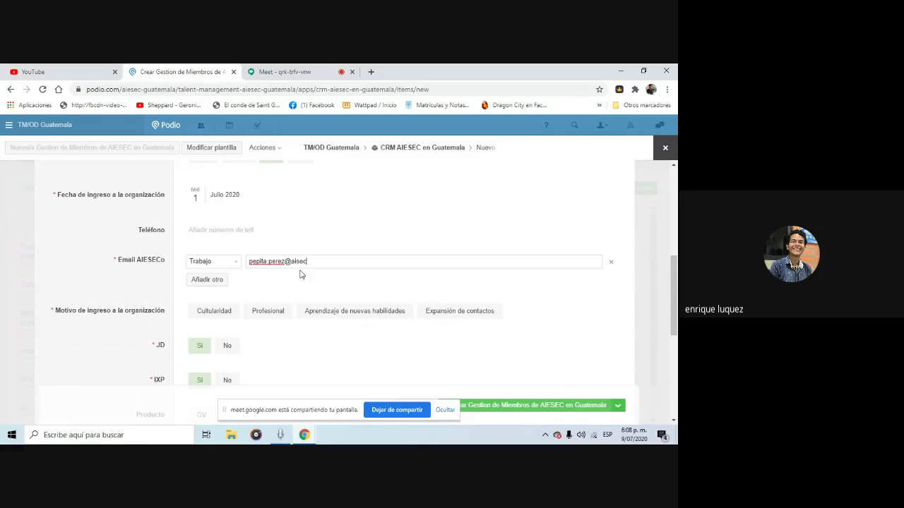
{"action": "left_click", "coordinate": [296, 262]}
{"action": "type", "text": "e"}
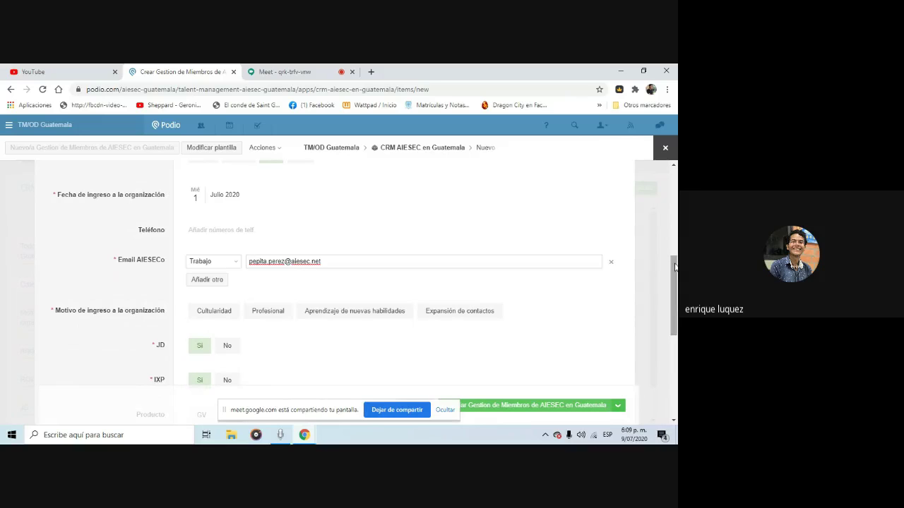
{"action": "left_click_drag", "start_coordinate": [674, 269], "coordinate": [640, 297]}
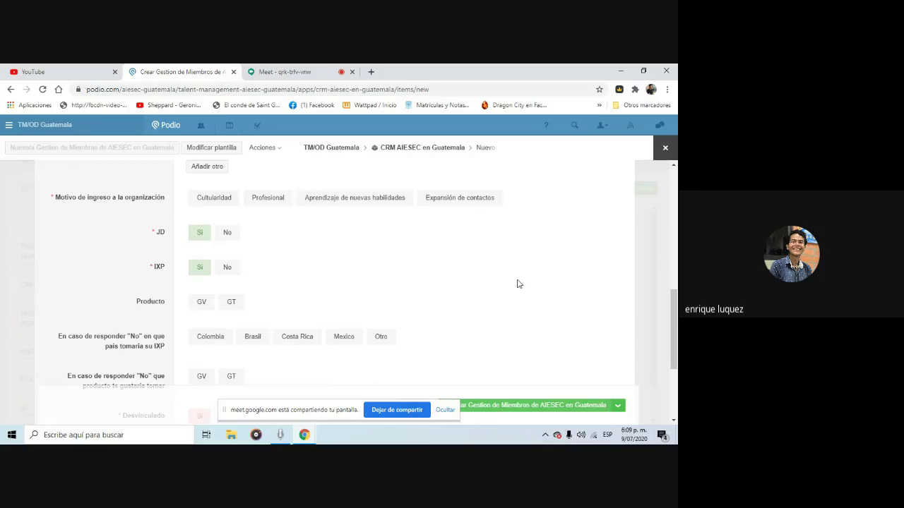
Choose Aprendizaje de nuevas habilidades as Motivo de ingreso after deselecting Culturalidad
{"action": "left_click", "coordinate": [217, 200]}
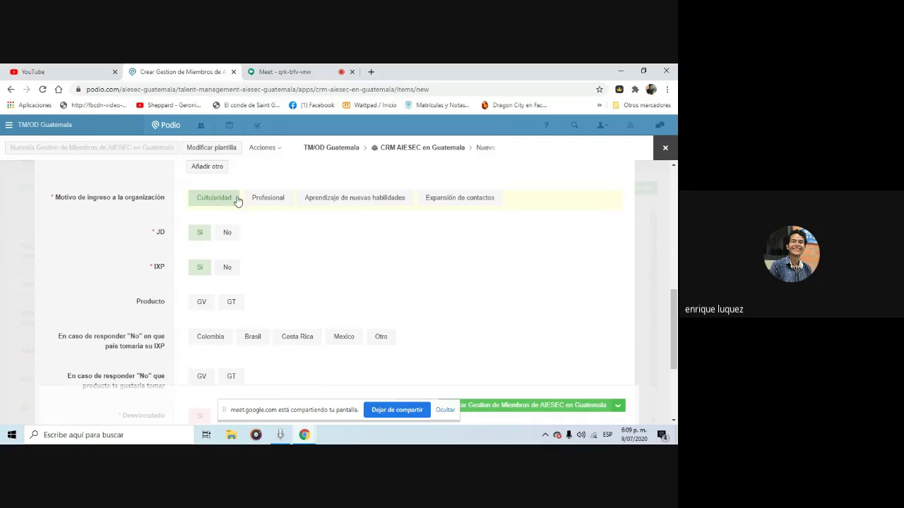
{"action": "left_click", "coordinate": [238, 199]}
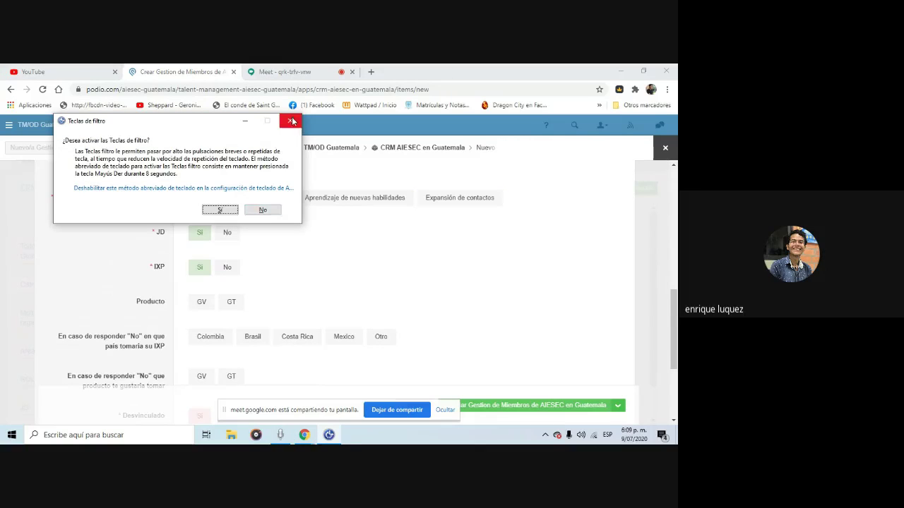
{"action": "left_click", "coordinate": [289, 123]}
{"action": "left_click", "coordinate": [274, 198]}
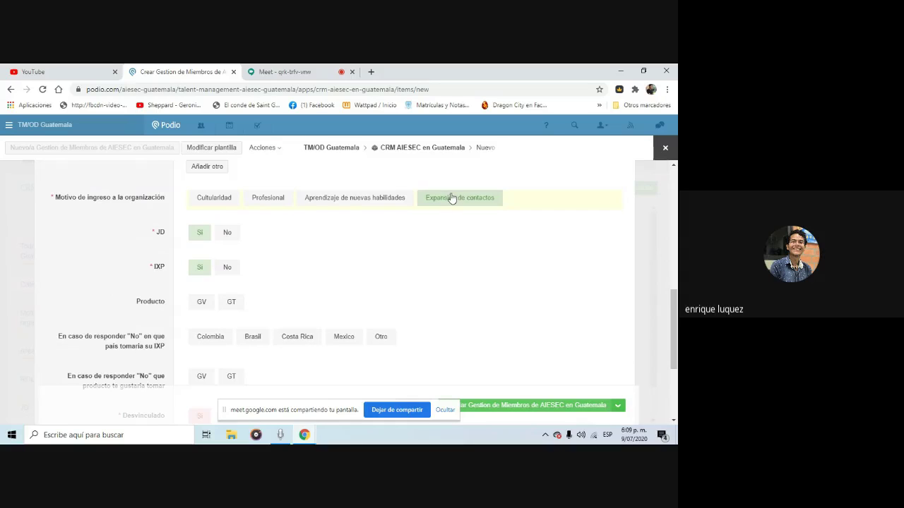
{"action": "left_click", "coordinate": [384, 198]}
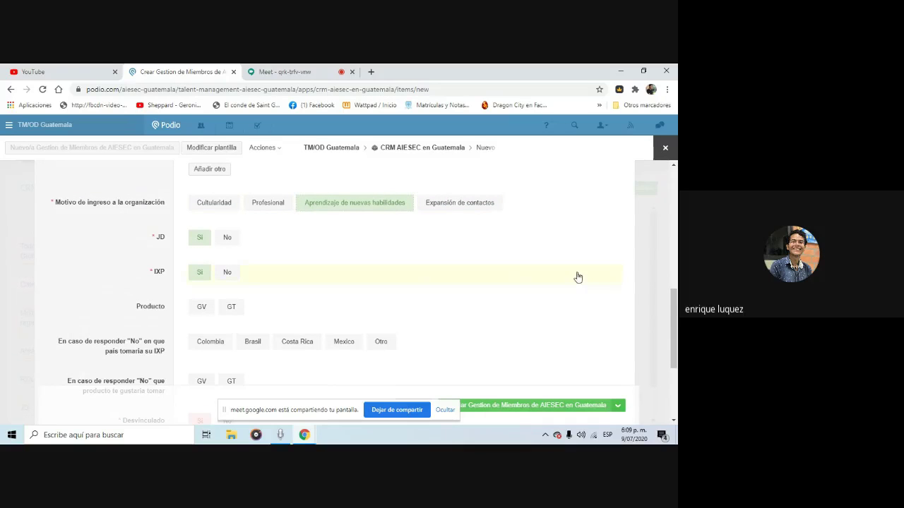
{"action": "scroll", "coordinate": [358, 262], "scroll_direction": "down", "scroll_amount": 1}
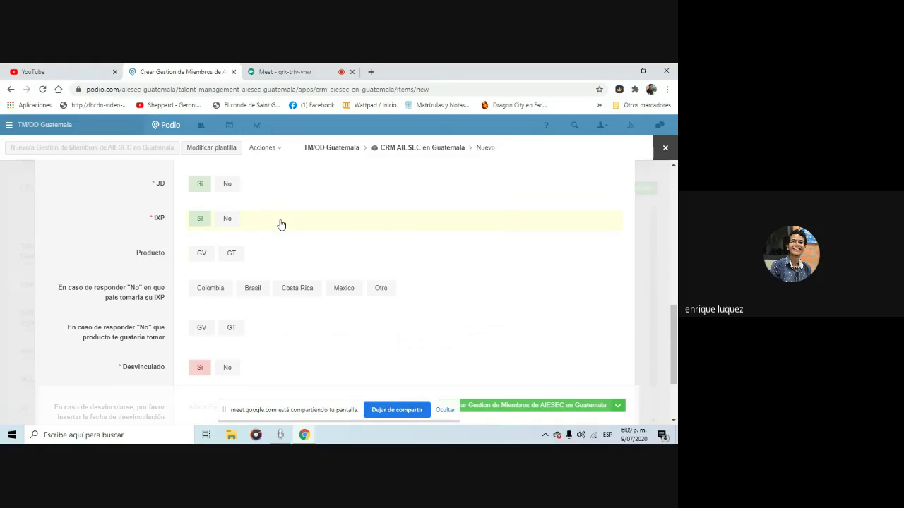
Set IXP to No, alternative country Costa Rica, product GT, and Desvinculado to No
{"action": "left_click", "coordinate": [226, 220]}
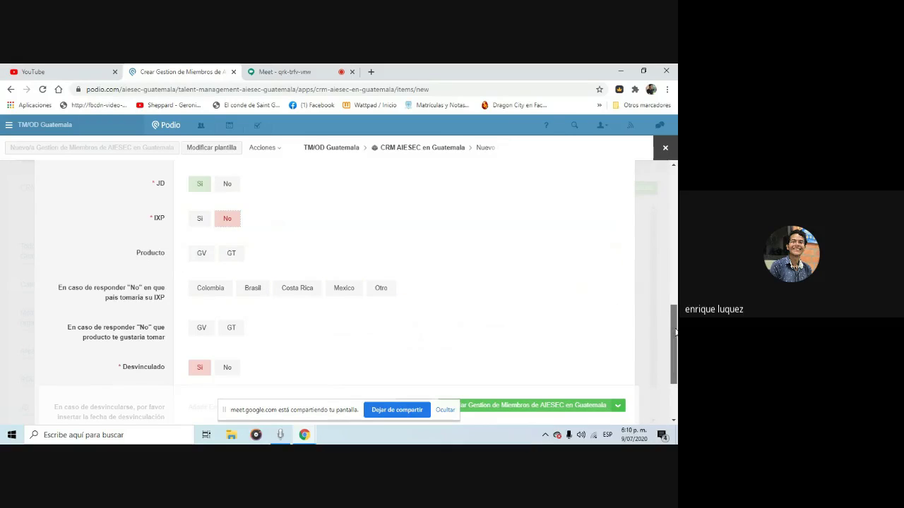
{"action": "scroll", "coordinate": [359, 327], "scroll_direction": "down", "scroll_amount": 1}
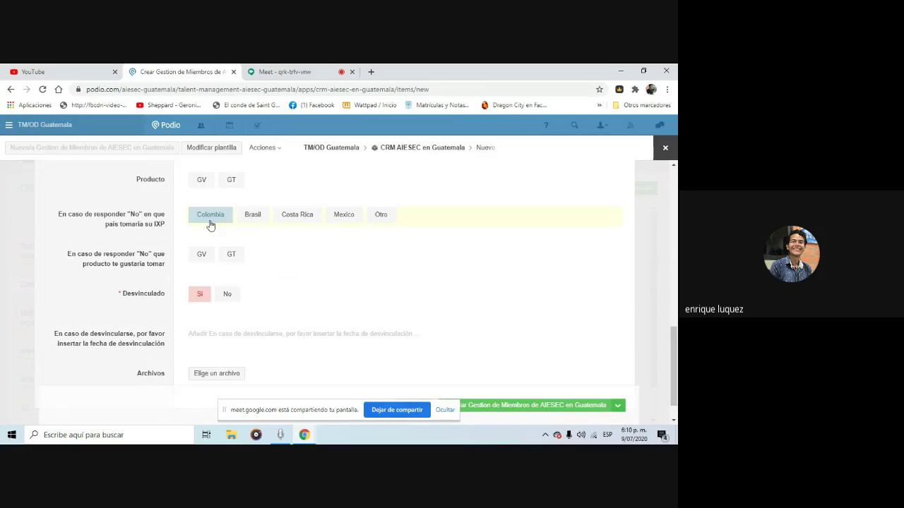
{"action": "left_click", "coordinate": [247, 218]}
{"action": "left_click", "coordinate": [279, 224]}
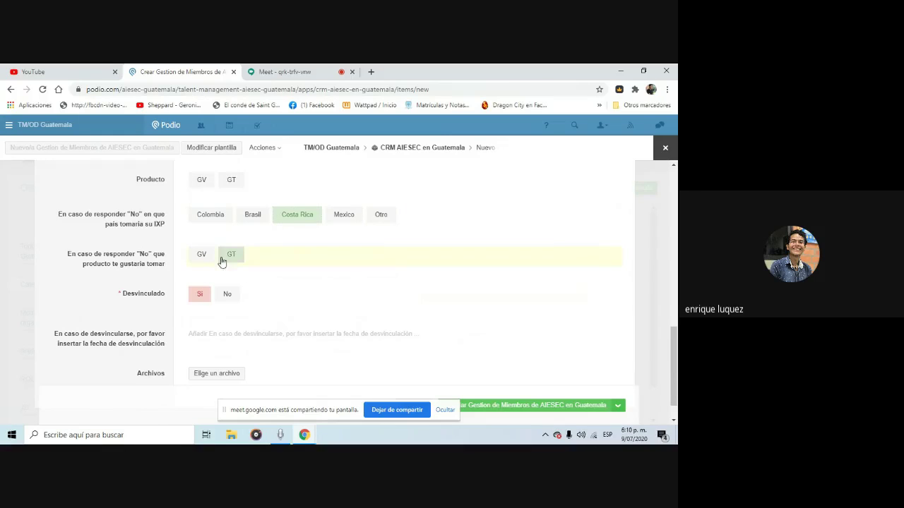
{"action": "left_click", "coordinate": [227, 260]}
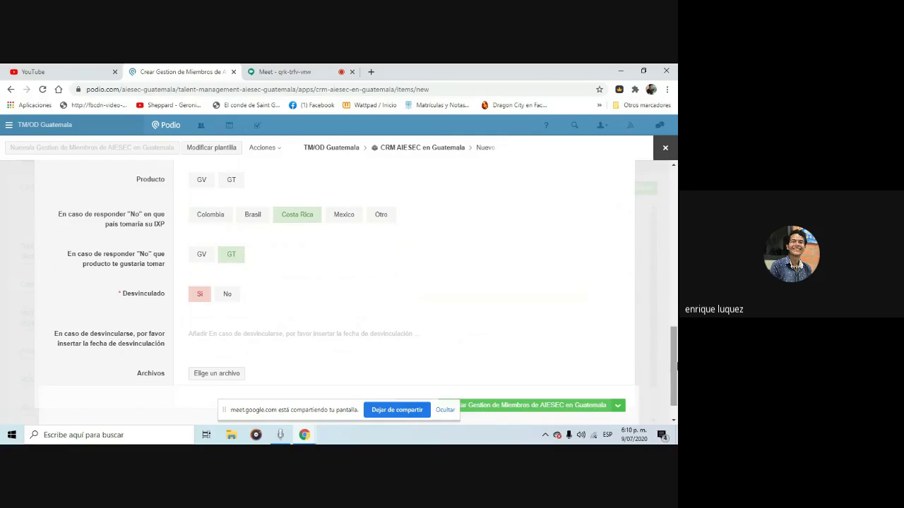
{"action": "scroll", "coordinate": [674, 381], "scroll_direction": "down", "scroll_amount": 1}
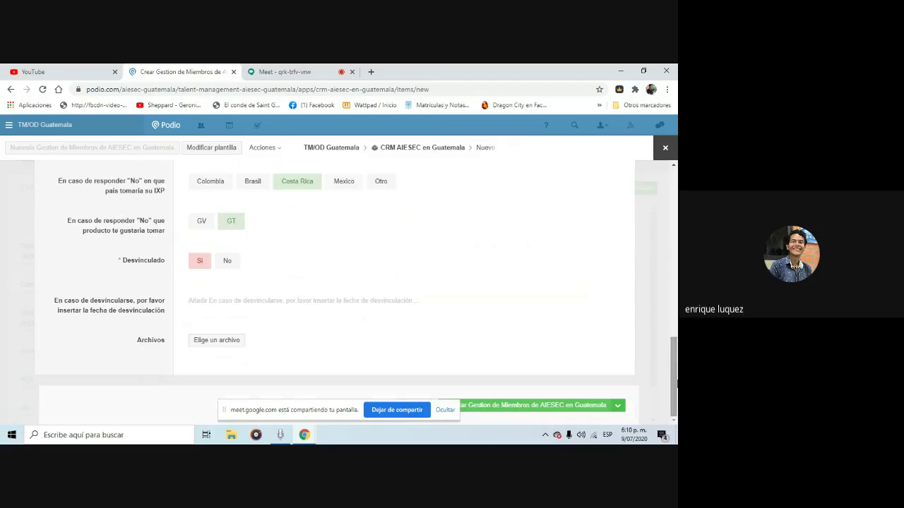
{"action": "left_click", "coordinate": [233, 266]}
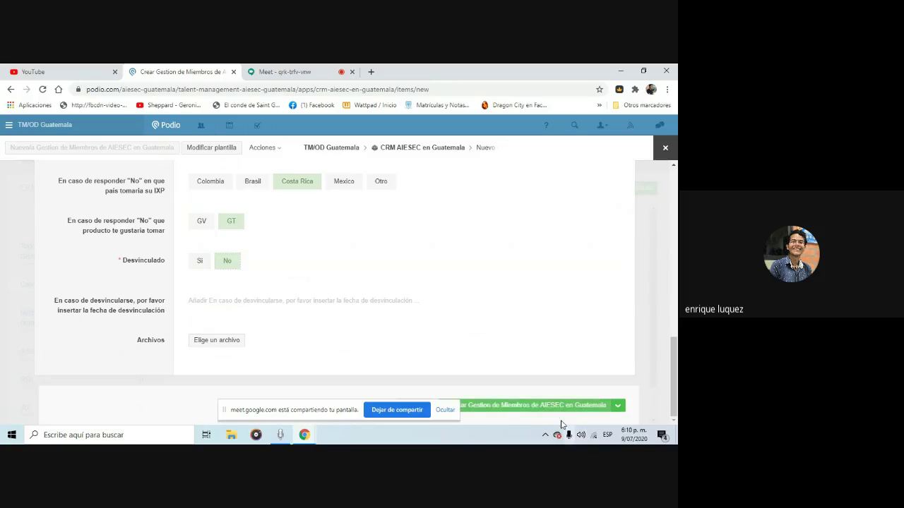
Create the Gestion de Miembros record and scroll through its saved details
{"action": "left_click", "coordinate": [540, 406]}
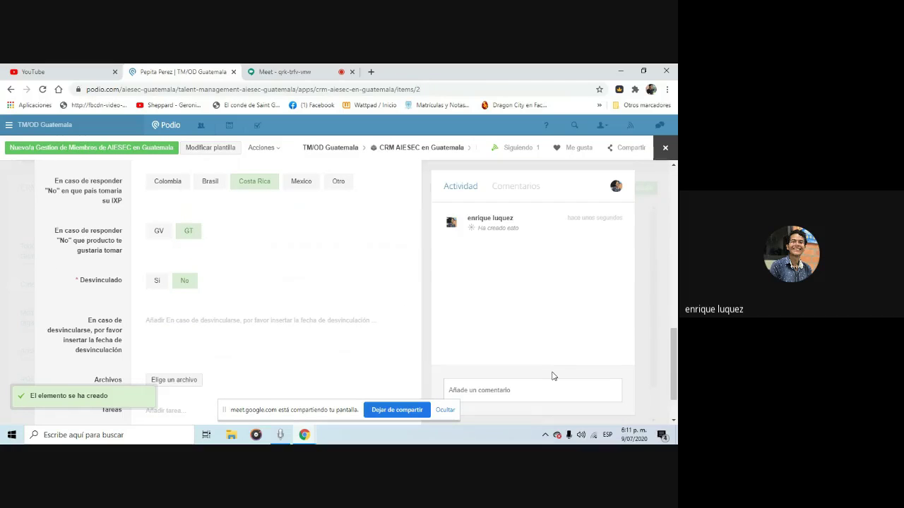
{"action": "left_click_drag", "start_coordinate": [673, 353], "coordinate": [676, 229]}
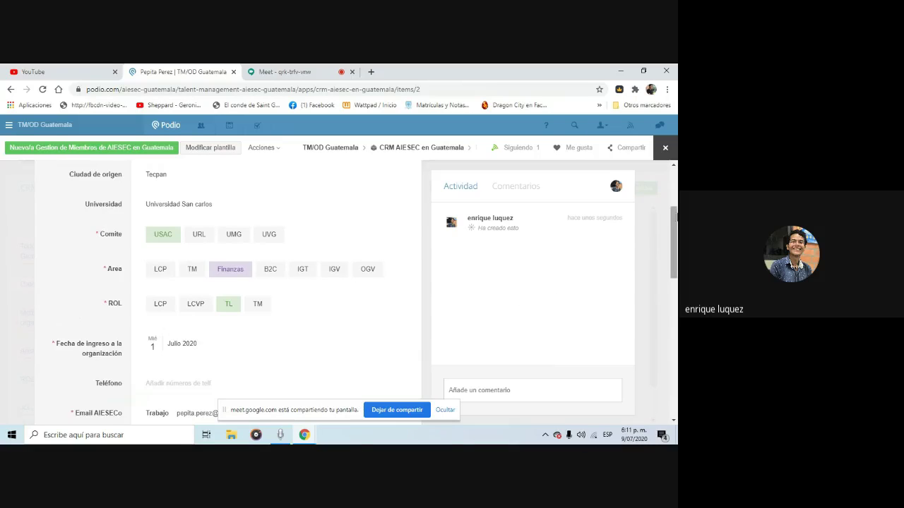
{"action": "left_click_drag", "start_coordinate": [675, 221], "coordinate": [675, 215]}
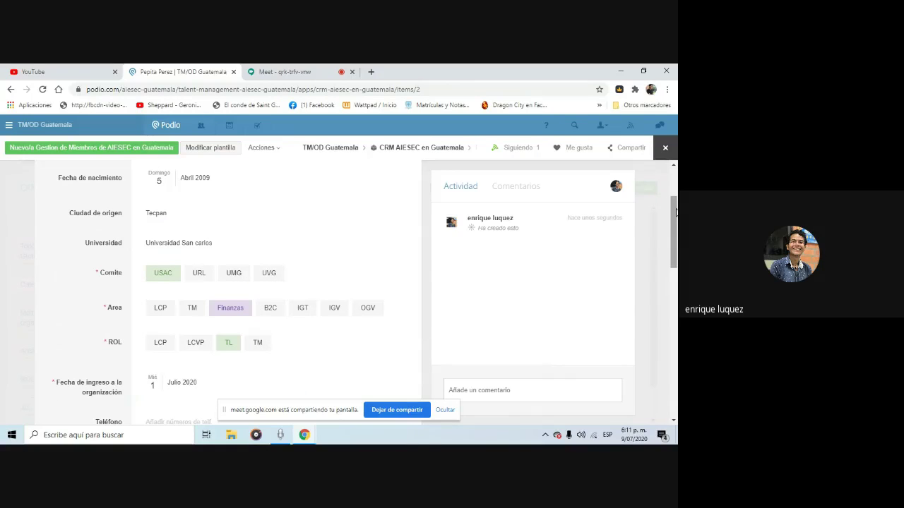
{"action": "left_click_drag", "start_coordinate": [675, 211], "coordinate": [676, 225]}
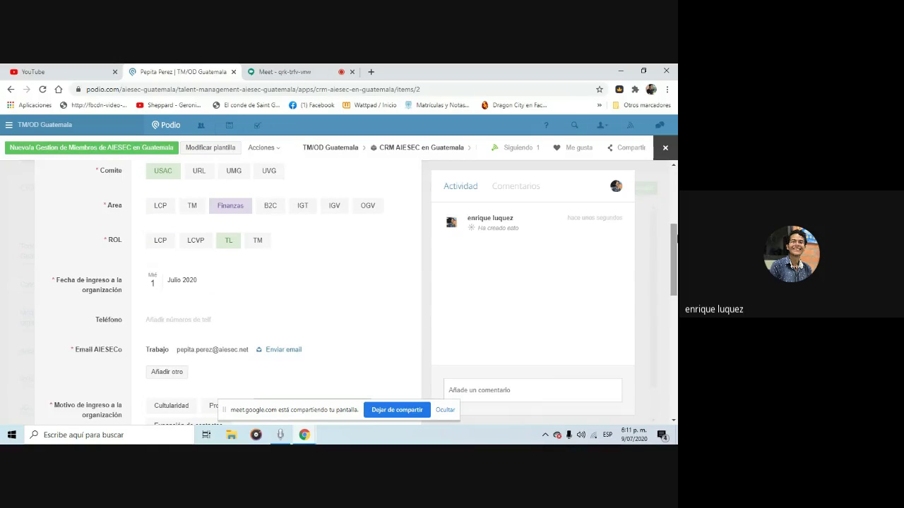
Keep Pepita Perez's ROL as TL and close the record to return to the app list
{"action": "left_click", "coordinate": [257, 240]}
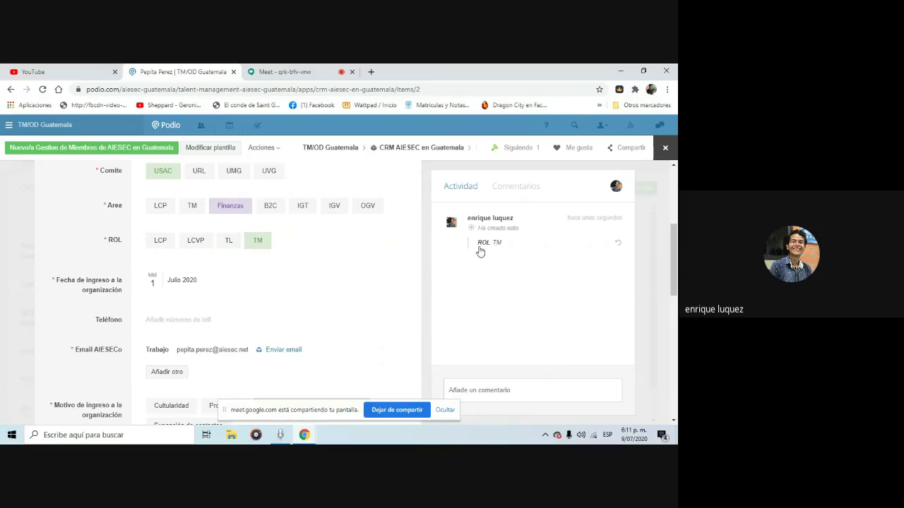
{"action": "left_click", "coordinate": [230, 244]}
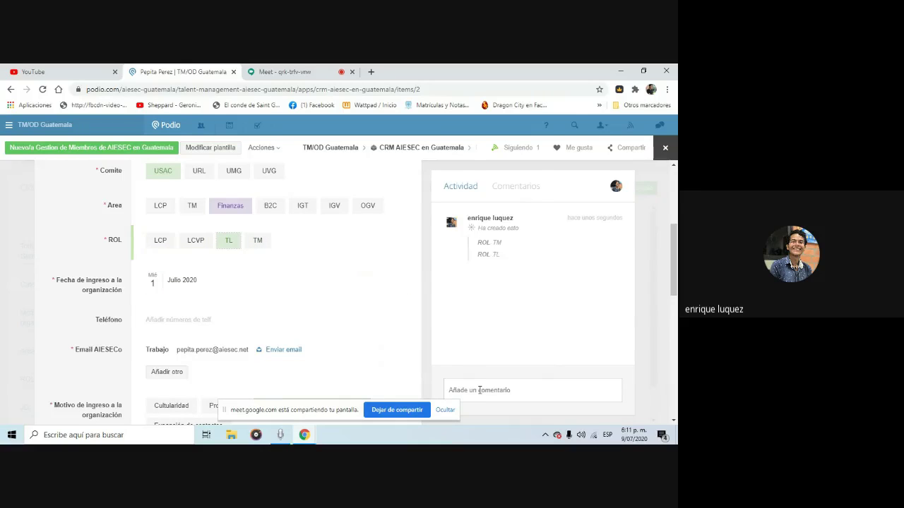
{"action": "left_click", "coordinate": [478, 390]}
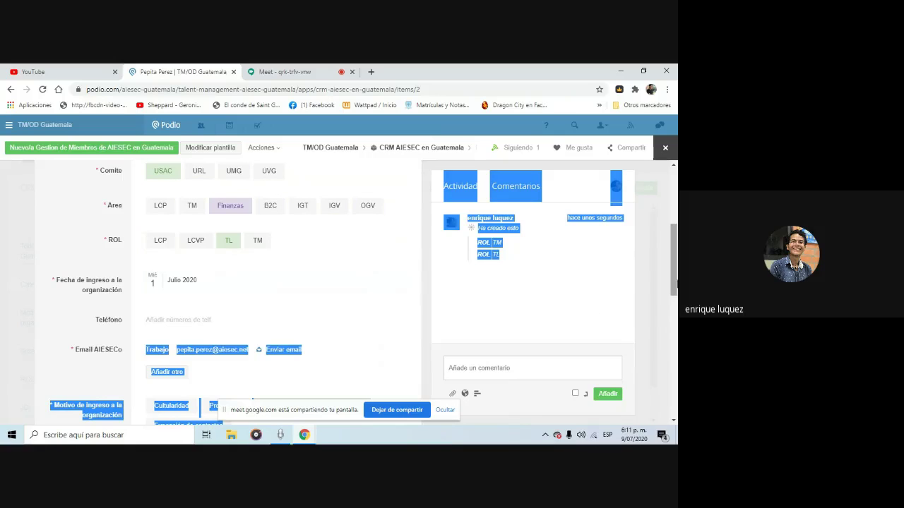
{"action": "left_click", "coordinate": [642, 239]}
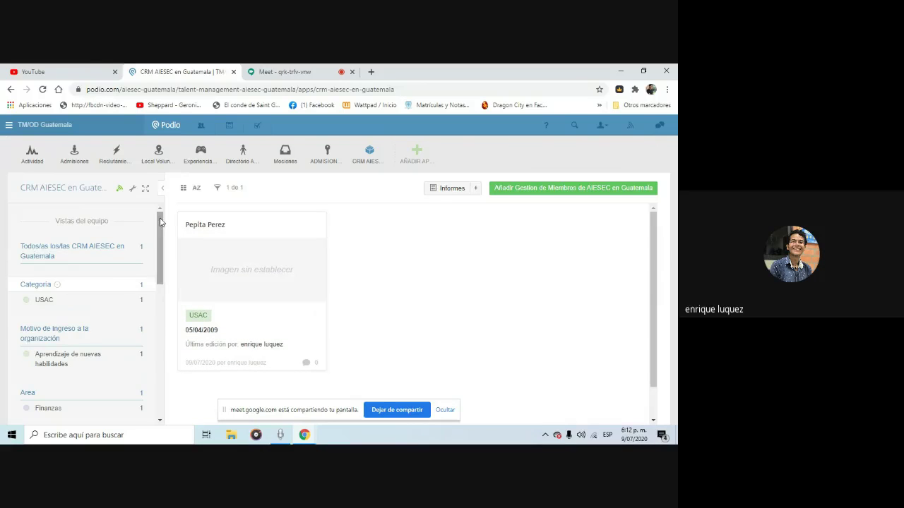
{"action": "scroll", "coordinate": [159, 218], "scroll_direction": "down", "scroll_amount": 1}
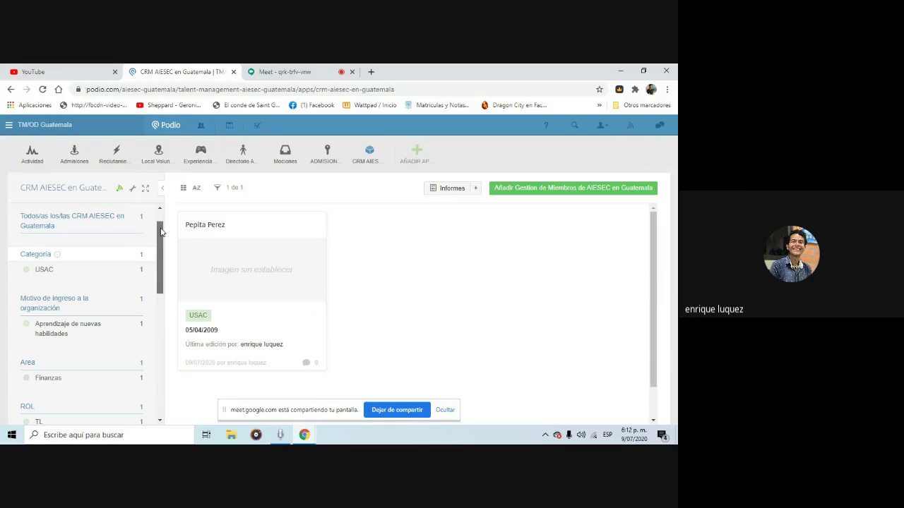
{"action": "left_click_drag", "start_coordinate": [160, 232], "coordinate": [165, 244]}
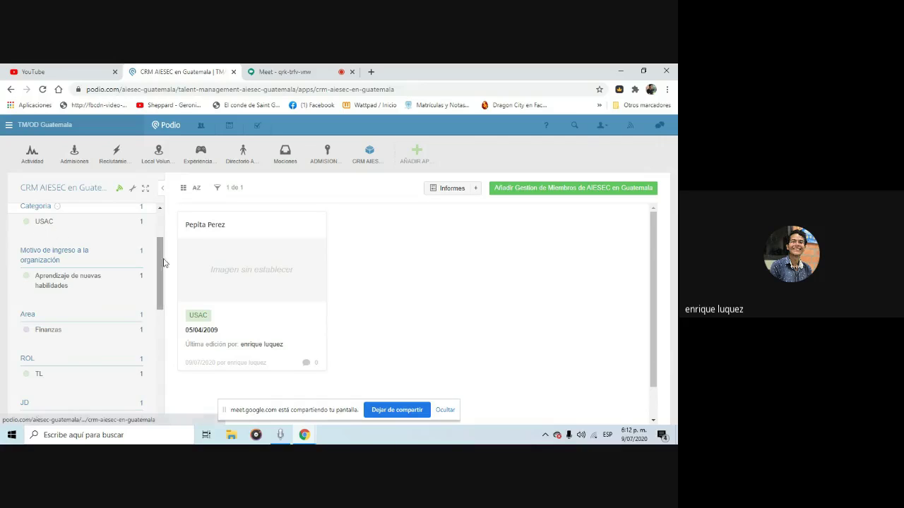
{"action": "scroll", "coordinate": [159, 261], "scroll_direction": "up", "scroll_amount": 1}
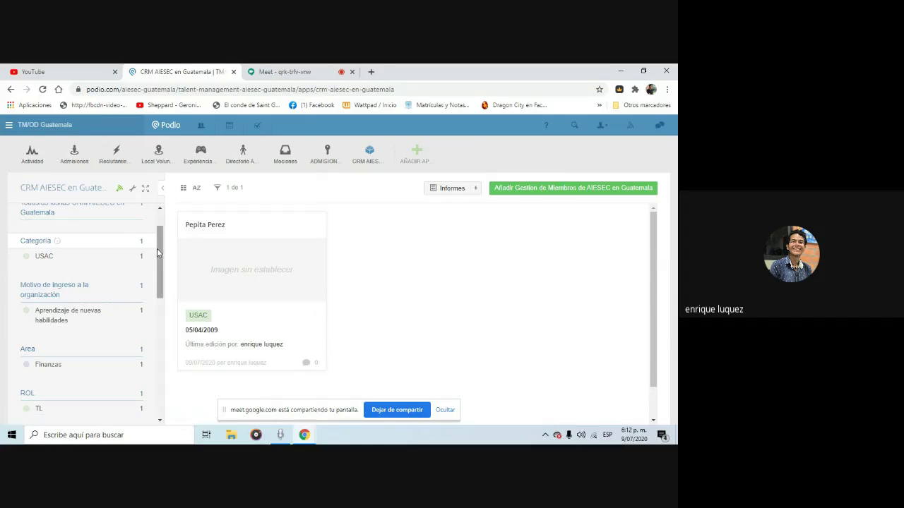
{"action": "left_click_drag", "start_coordinate": [160, 252], "coordinate": [164, 275]}
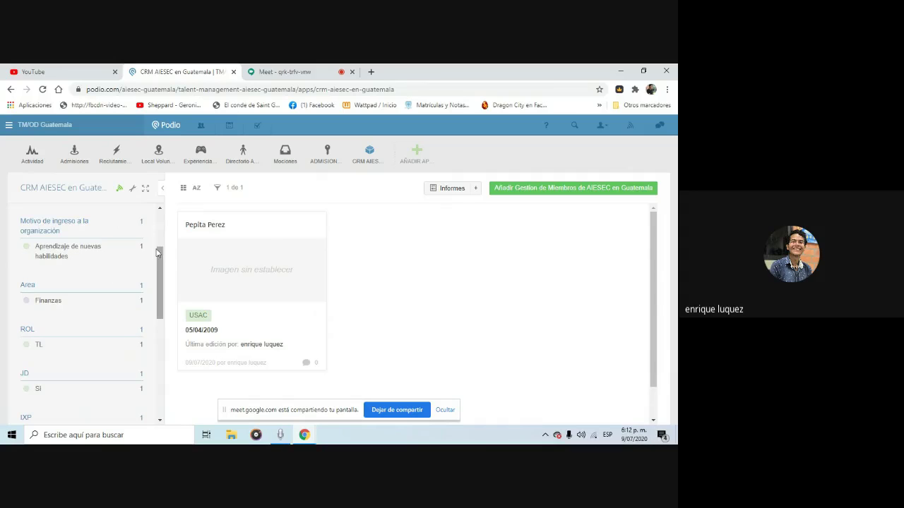
{"action": "scroll", "coordinate": [159, 258], "scroll_direction": "down", "scroll_amount": 1}
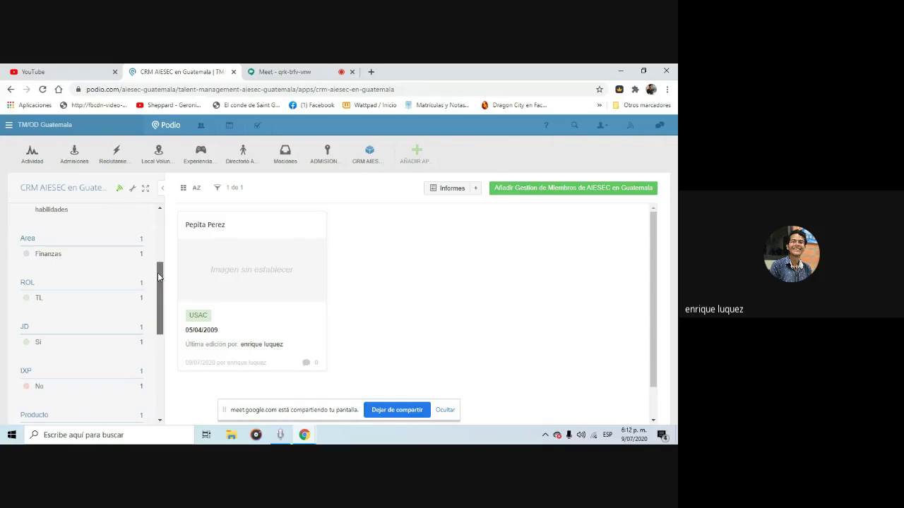
{"action": "scroll", "coordinate": [157, 286], "scroll_direction": "down", "scroll_amount": 1}
{"action": "left_click_drag", "start_coordinate": [157, 293], "coordinate": [176, 220]}
{"action": "left_click", "coordinate": [444, 292]}
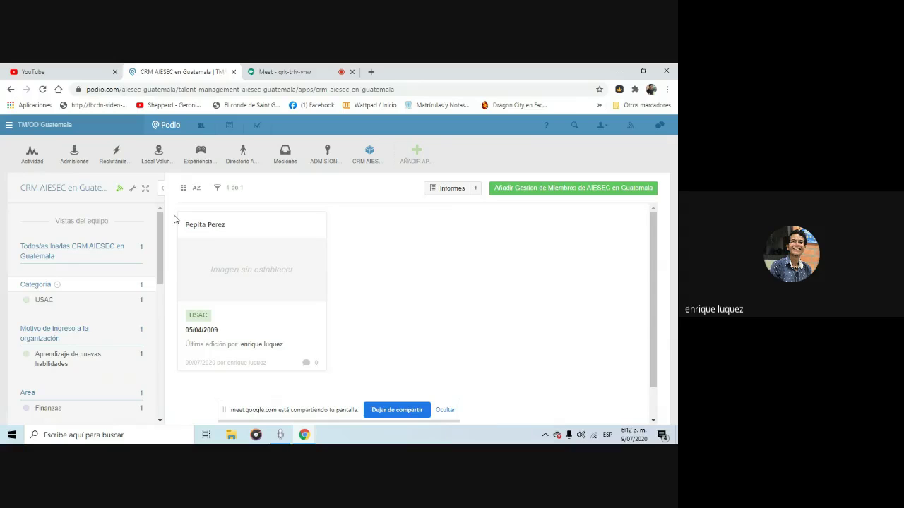
{"action": "key", "text": "ctrl+a"}
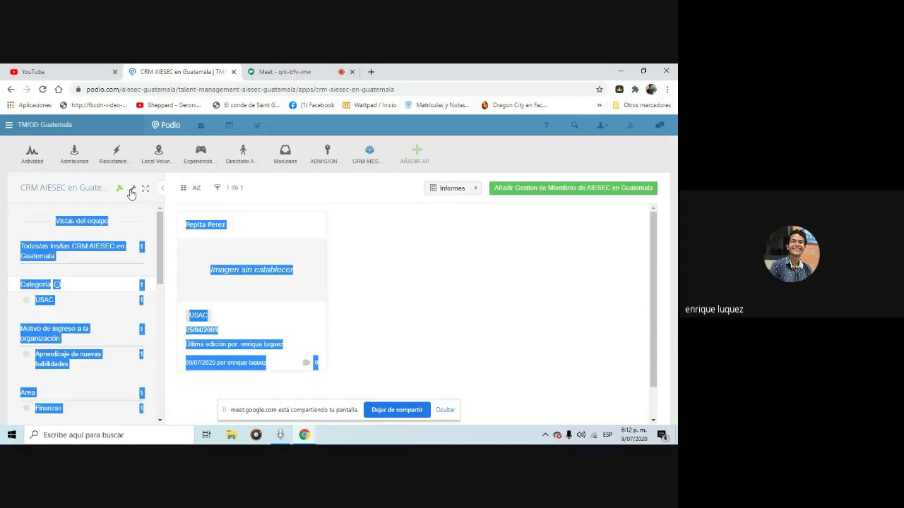
{"action": "left_click", "coordinate": [131, 189]}
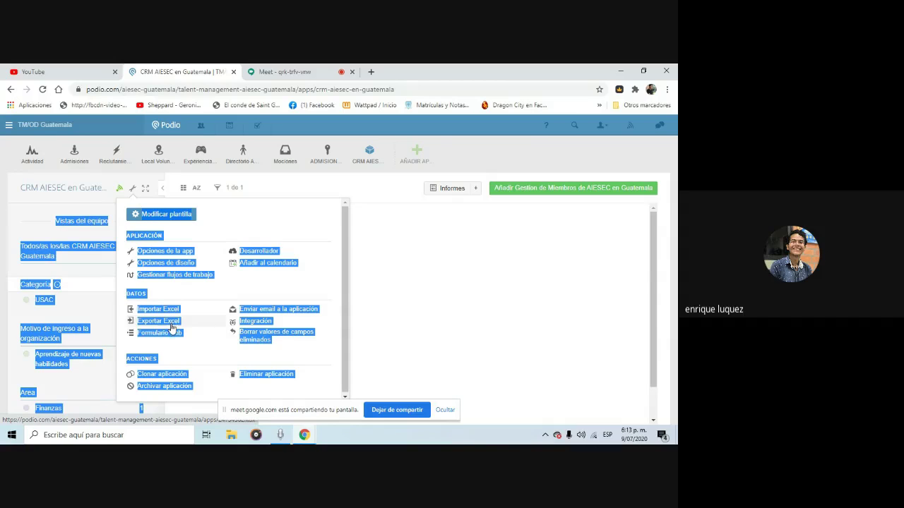
{"action": "left_click", "coordinate": [560, 345]}
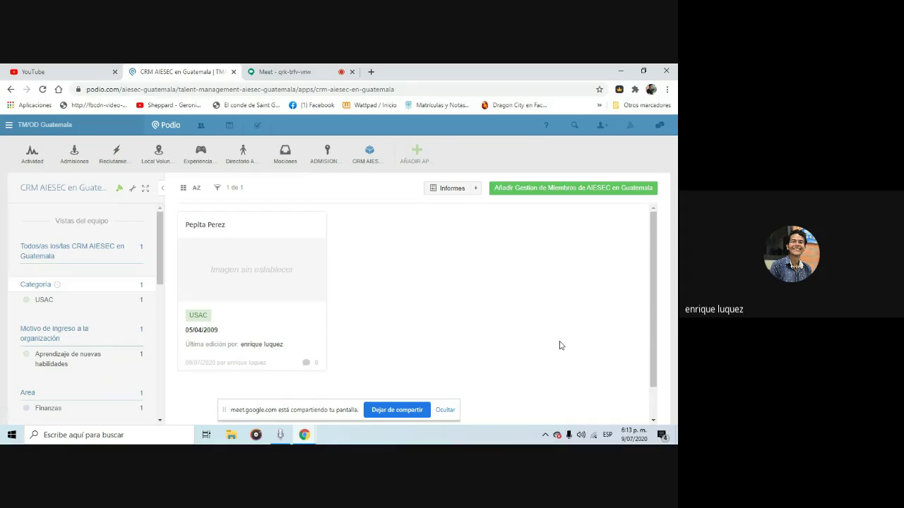
Switch back to the Google Meet call in the browser
{"action": "left_click", "coordinate": [311, 73]}
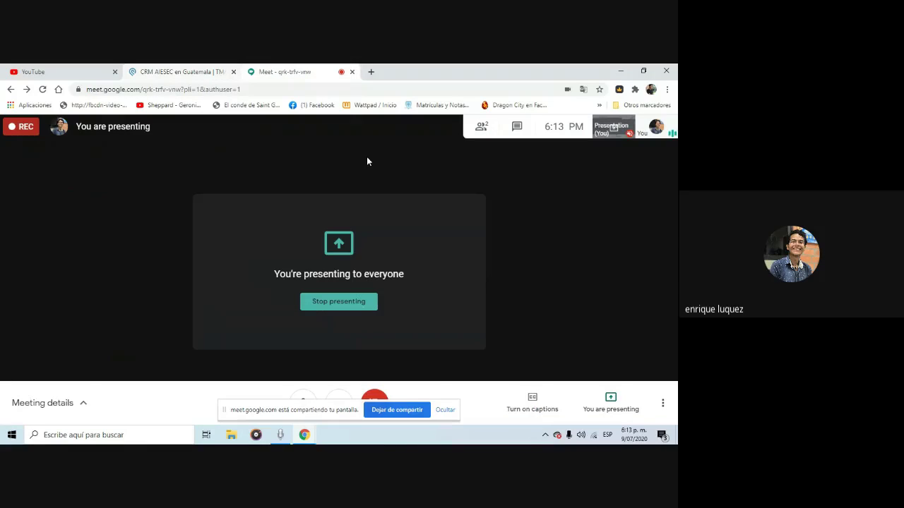